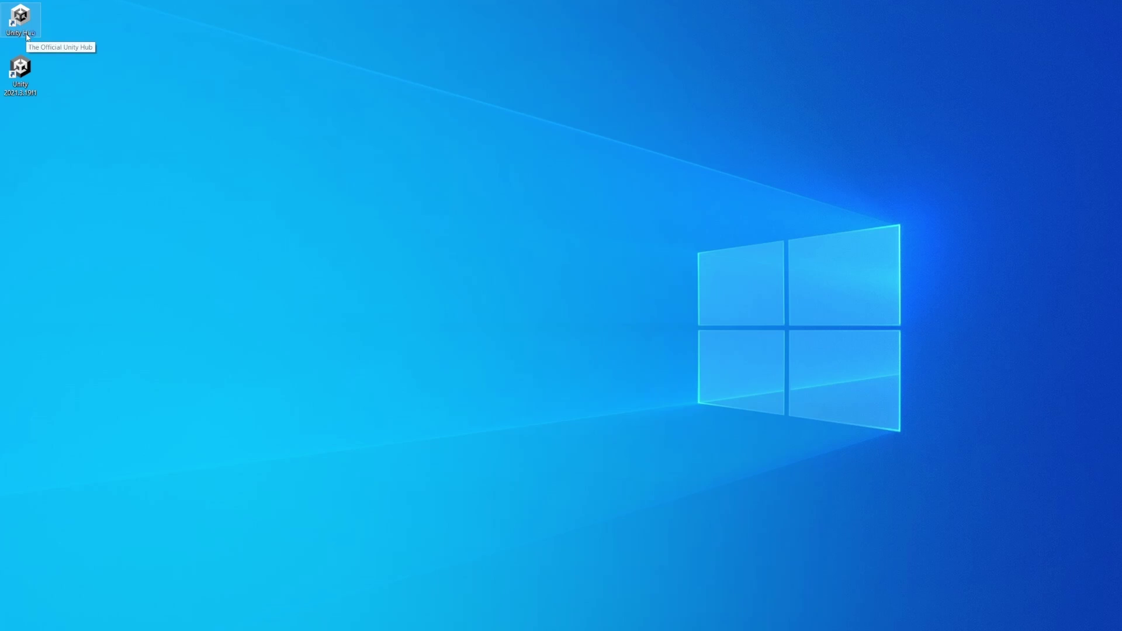
Step: Launch Unity Hub 3.4.1 from its desktop shortcut to reach the Projects page
{"action": "double_click", "coordinate": [37, 22]}
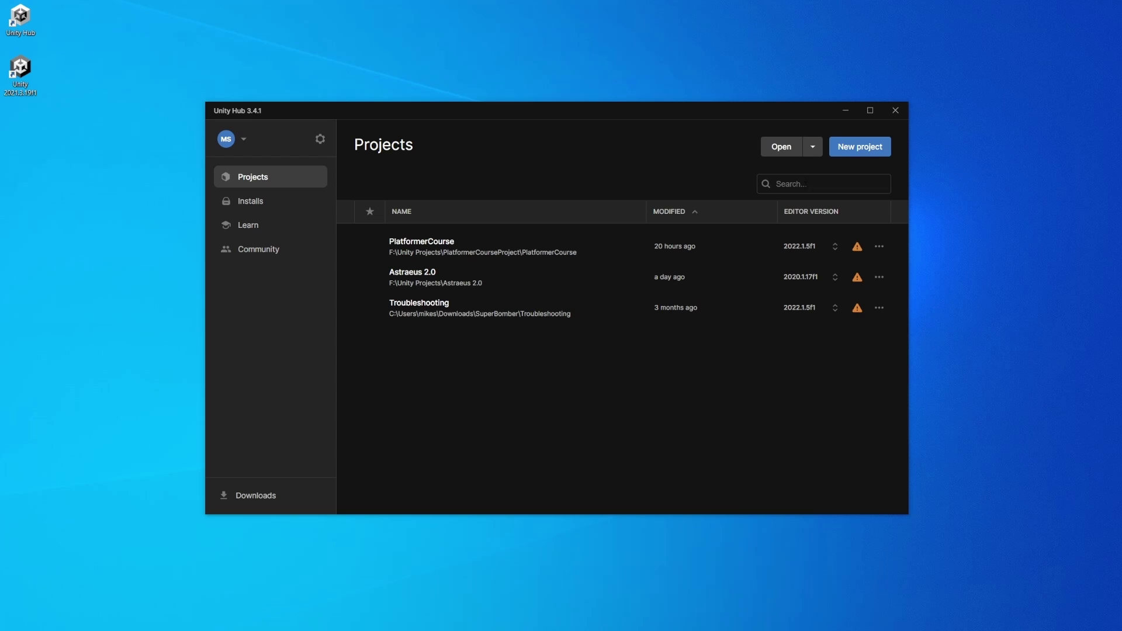
Step: Begin a new 3D project and set its location to F:\Unity Projects on New Volume (F:)
{"action": "left_click", "coordinate": [858, 146]}
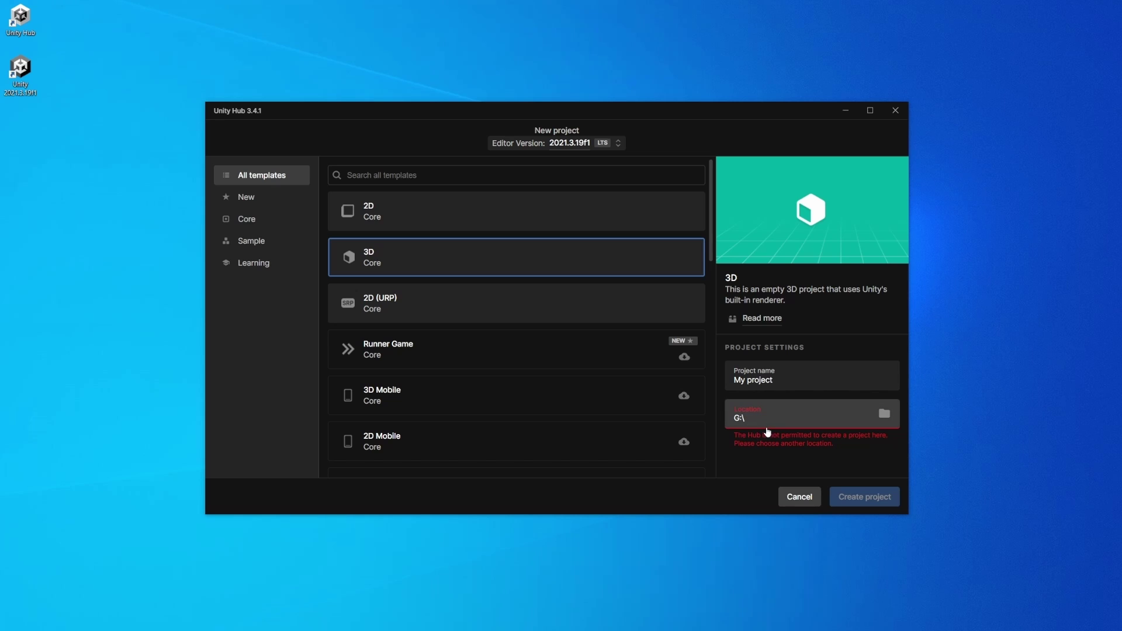
{"action": "left_click", "coordinate": [884, 414]}
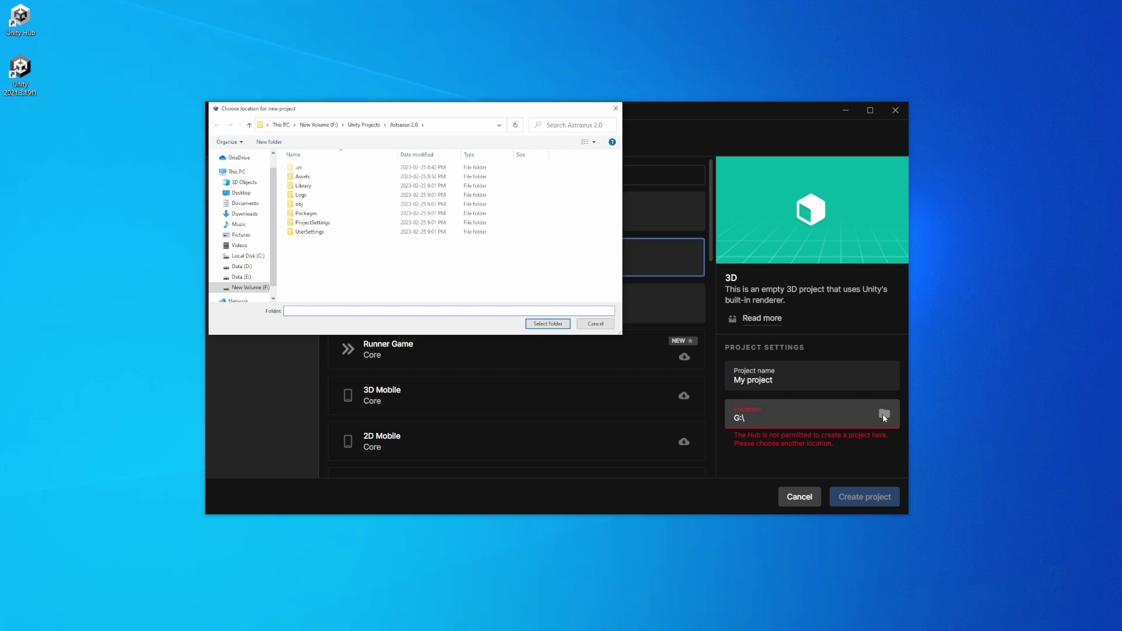
{"action": "left_click", "coordinate": [281, 125]}
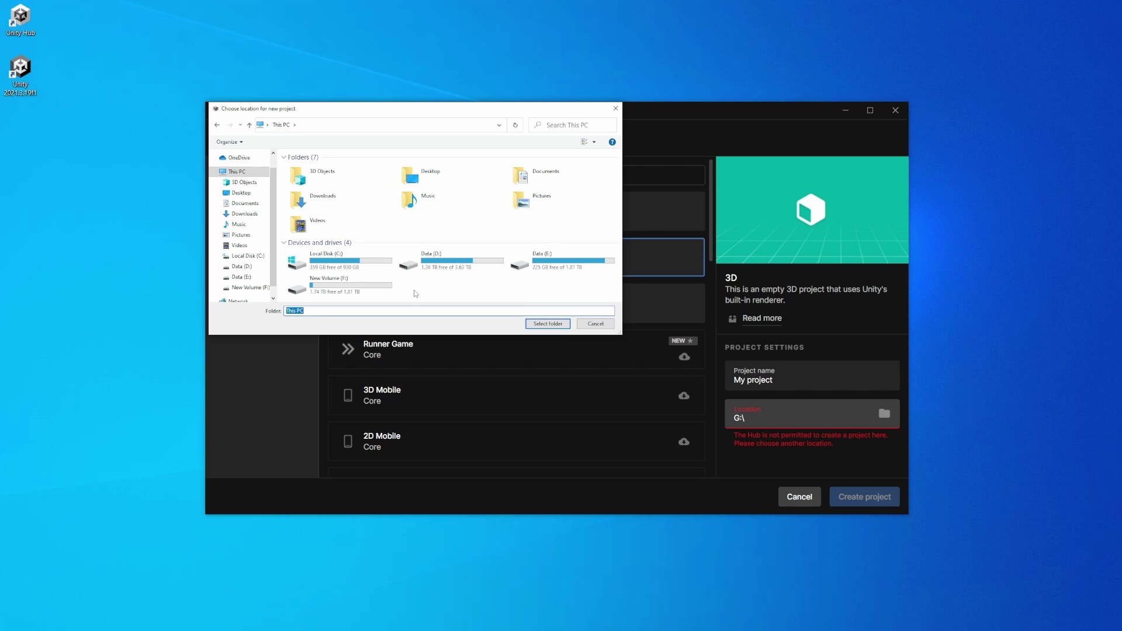
{"action": "double_click", "coordinate": [329, 295]}
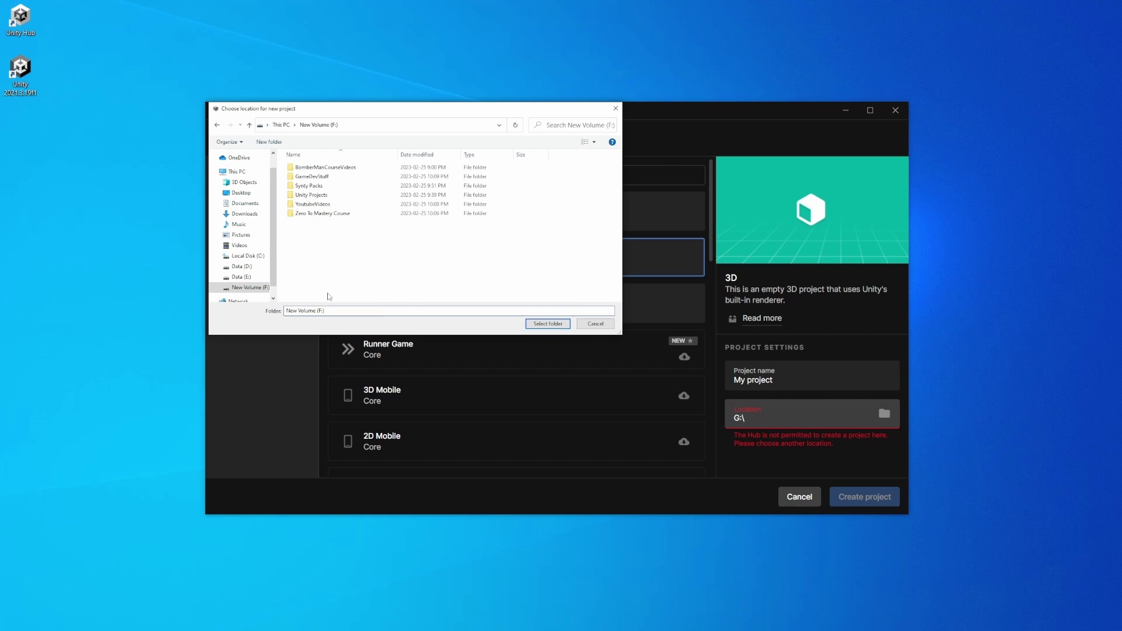
{"action": "double_click", "coordinate": [311, 195]}
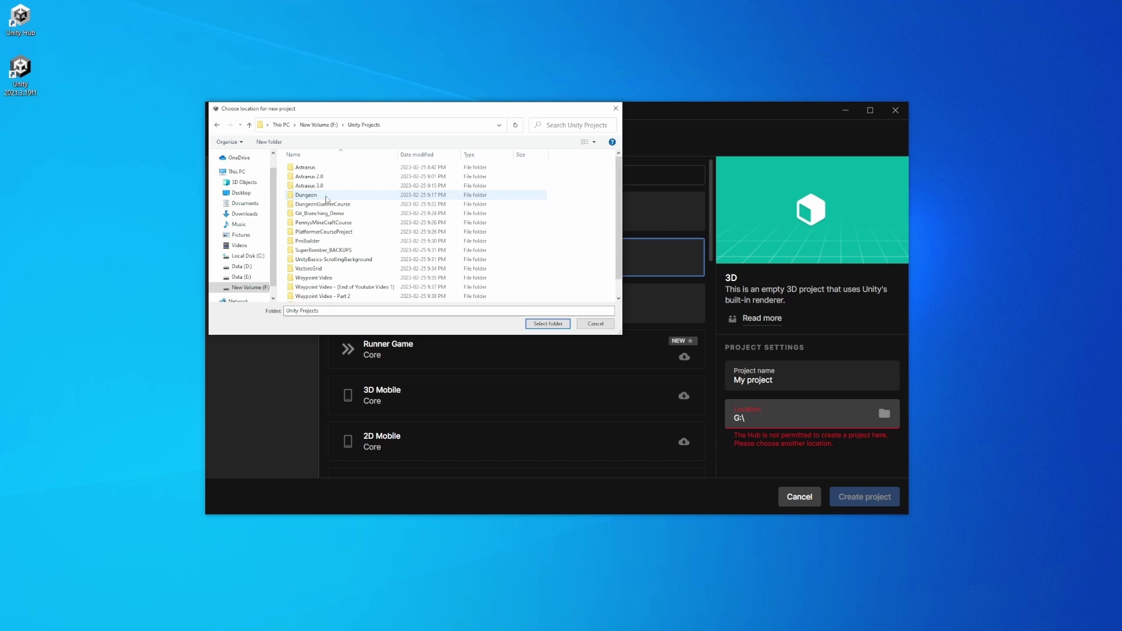
{"action": "left_click", "coordinate": [548, 323]}
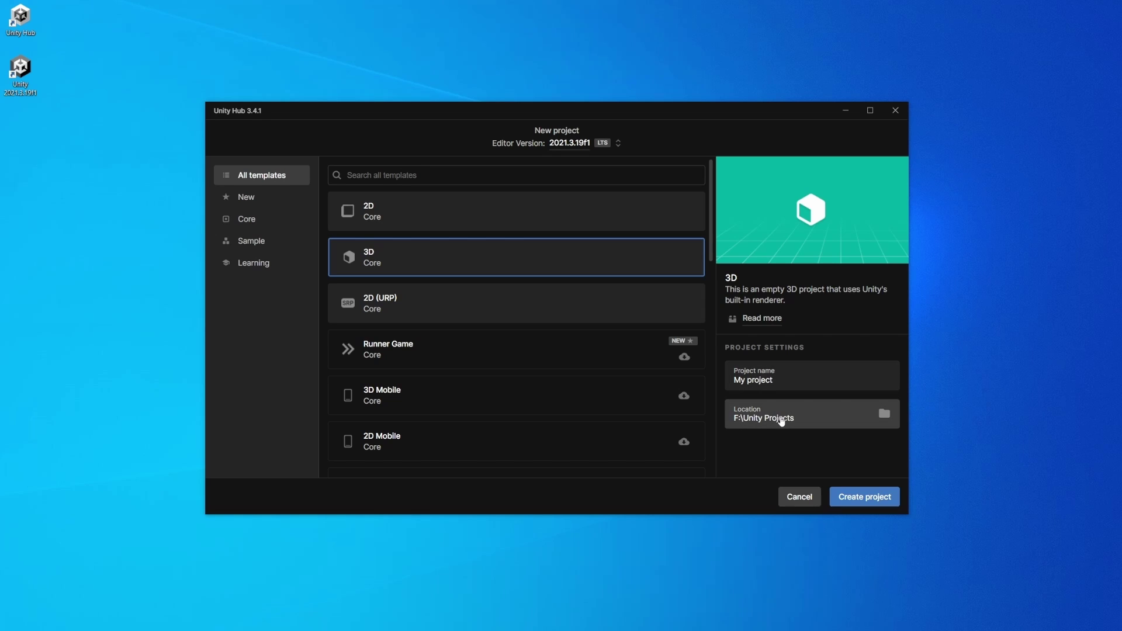
Step: Replace the default project name 'My project' with 'MyPlatformerCourse'
{"action": "left_click", "coordinate": [783, 384]}
{"action": "key", "text": "ctrl+a"}
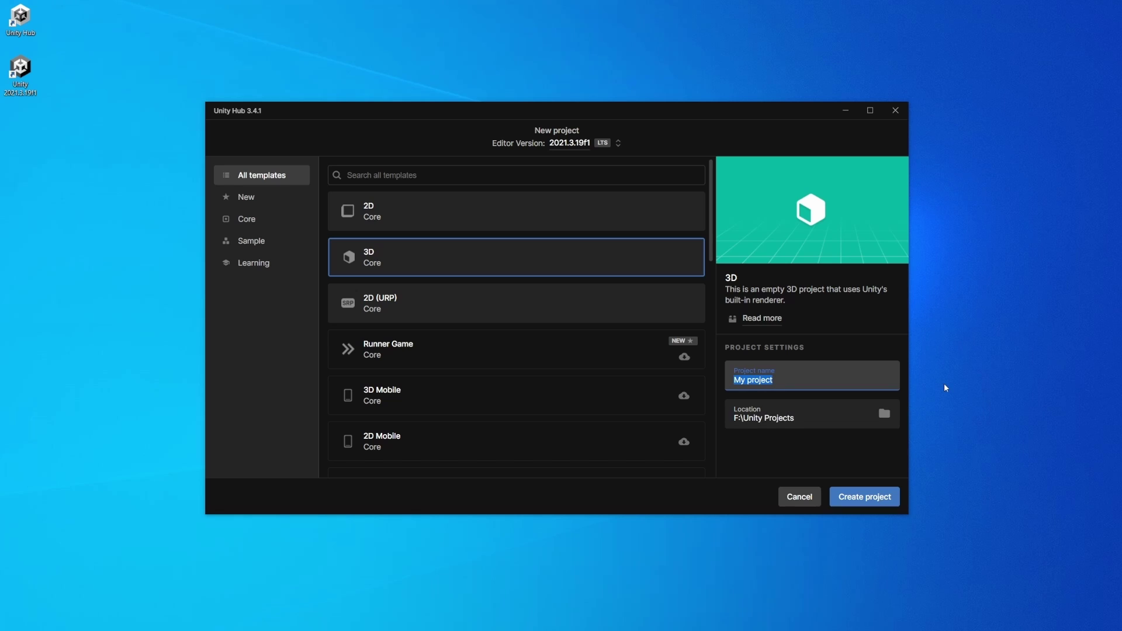
{"action": "type", "text": "MyPlatformerCourse"}
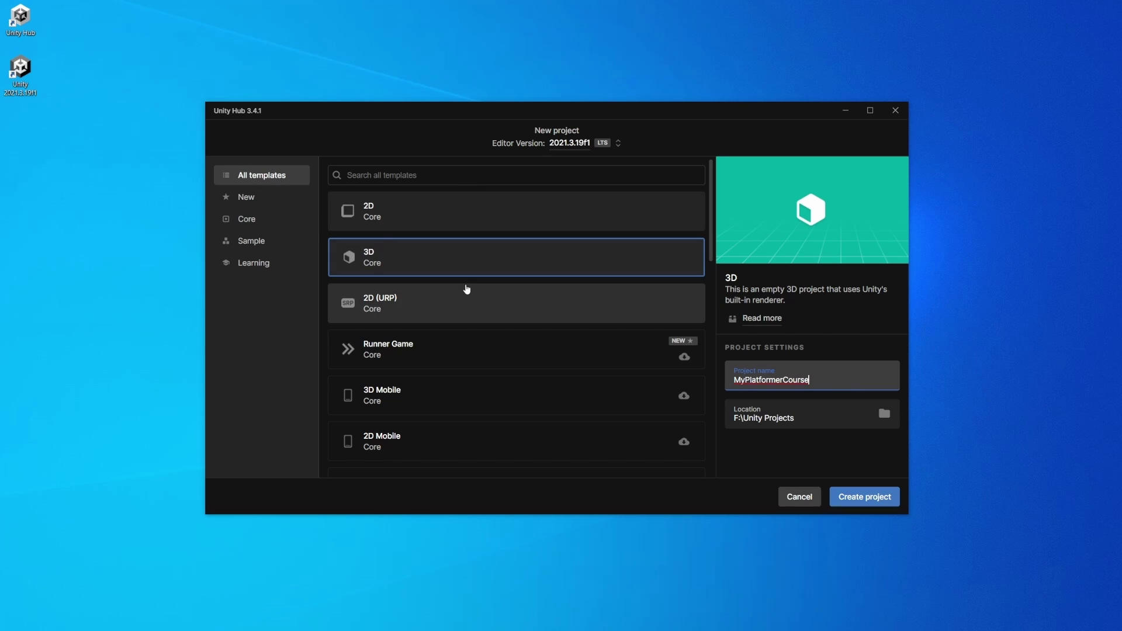
Step: Select the 3D (URP) template and download it
{"action": "scroll", "coordinate": [471, 297], "scroll_direction": "down", "scroll_amount": 3}
{"action": "scroll", "coordinate": [471, 296], "scroll_direction": "down", "scroll_amount": 8}
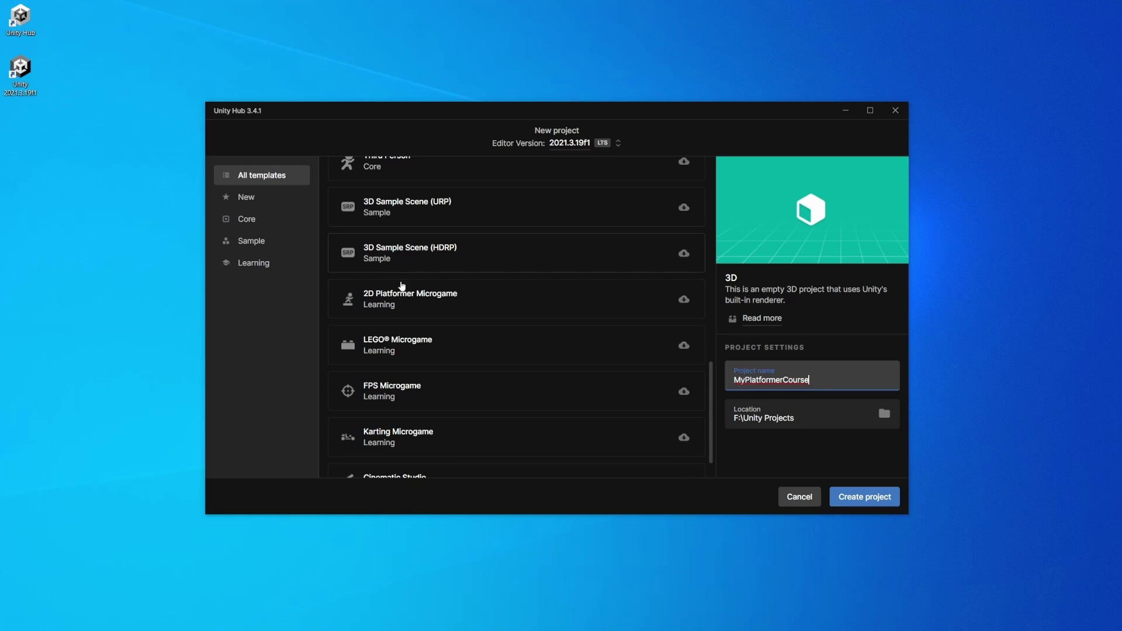
{"action": "scroll", "coordinate": [439, 313], "scroll_direction": "up", "scroll_amount": 2}
{"action": "scroll", "coordinate": [438, 314], "scroll_direction": "up", "scroll_amount": 9}
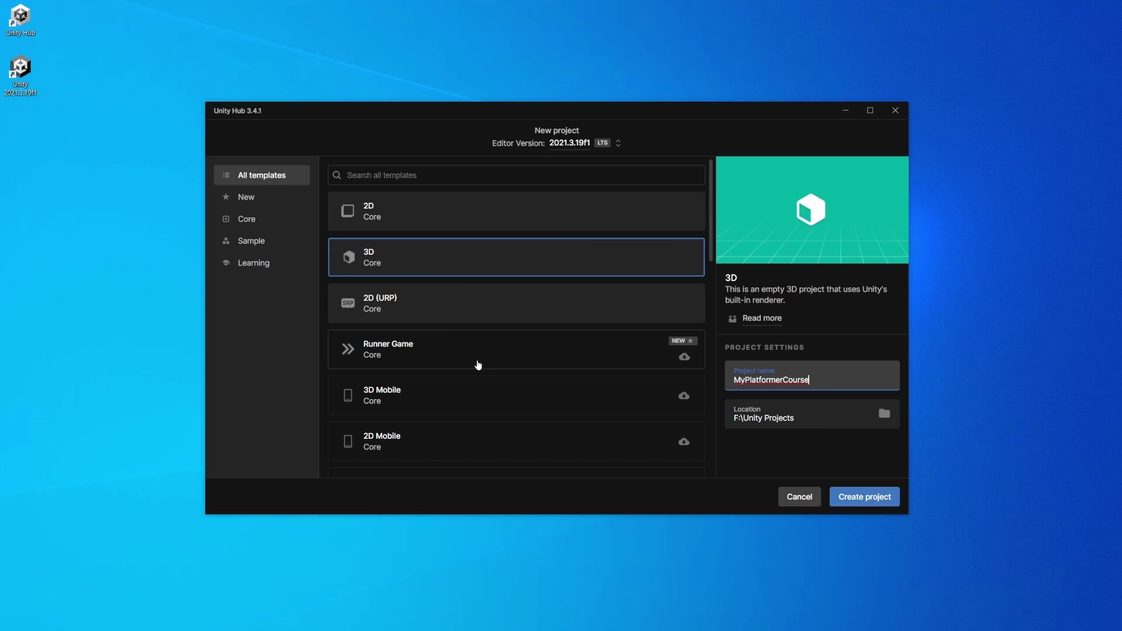
{"action": "scroll", "coordinate": [477, 366], "scroll_direction": "down", "scroll_amount": 3}
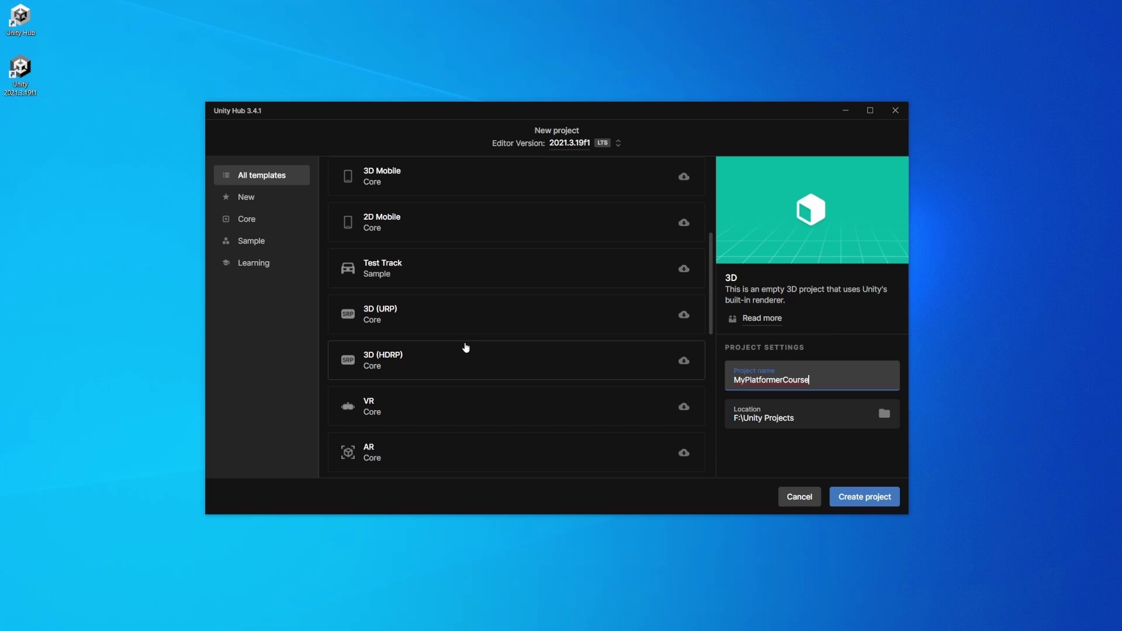
{"action": "left_click", "coordinate": [458, 326]}
{"action": "scroll", "coordinate": [461, 320], "scroll_direction": "up", "scroll_amount": 1}
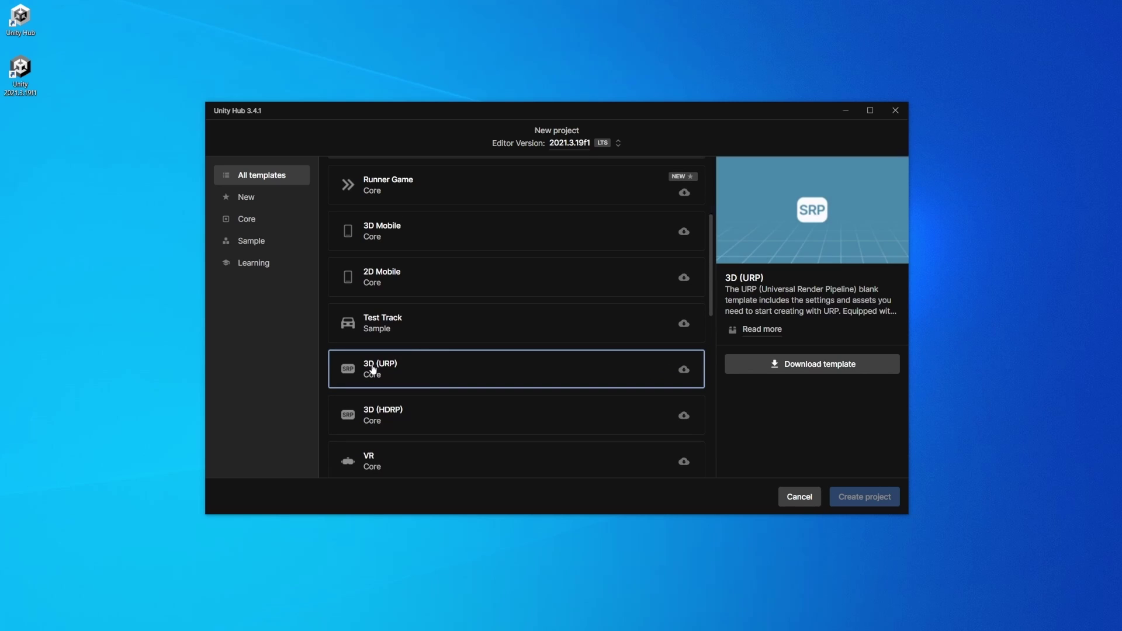
{"action": "left_click", "coordinate": [799, 372]}
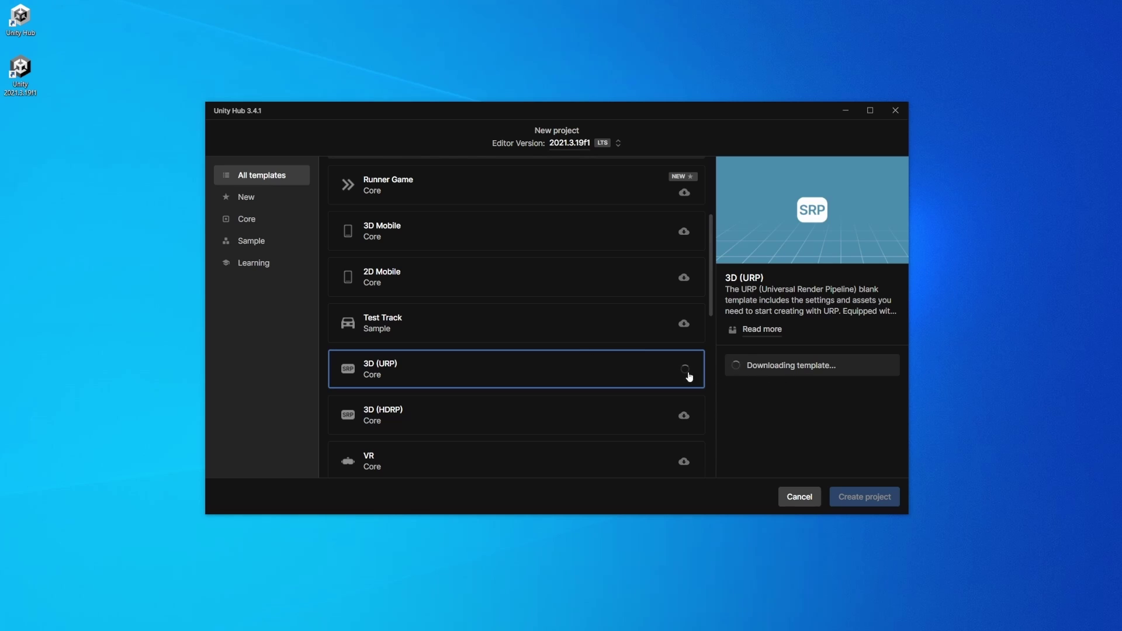
Step: Select the 2D Mobile template in the template list
{"action": "scroll", "coordinate": [433, 375], "scroll_direction": "up", "scroll_amount": 1}
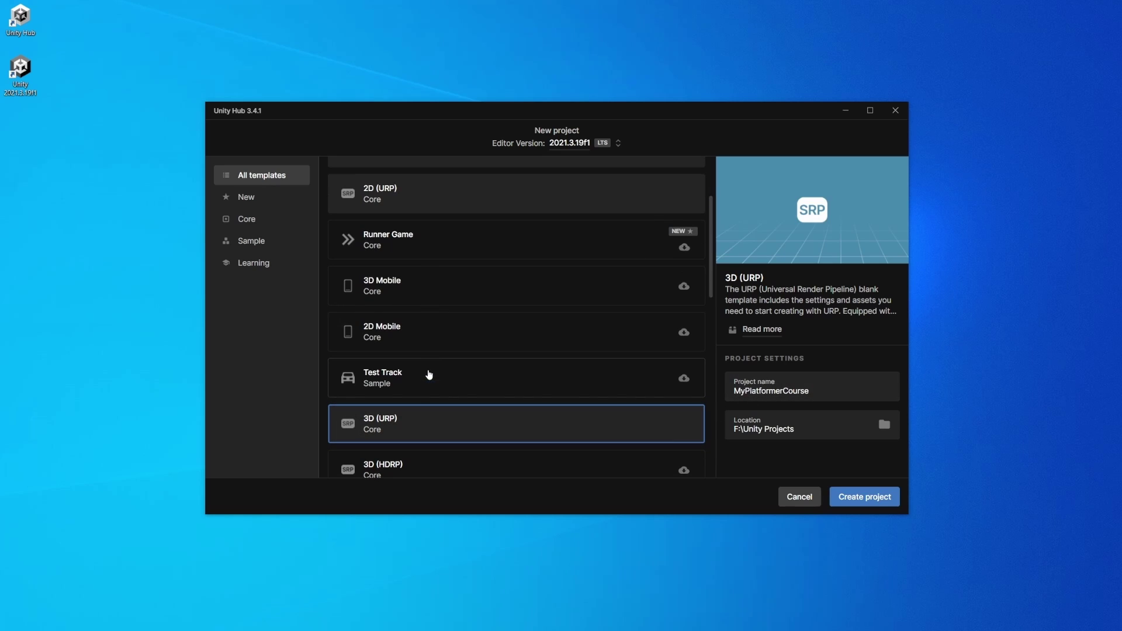
{"action": "left_click", "coordinate": [461, 351]}
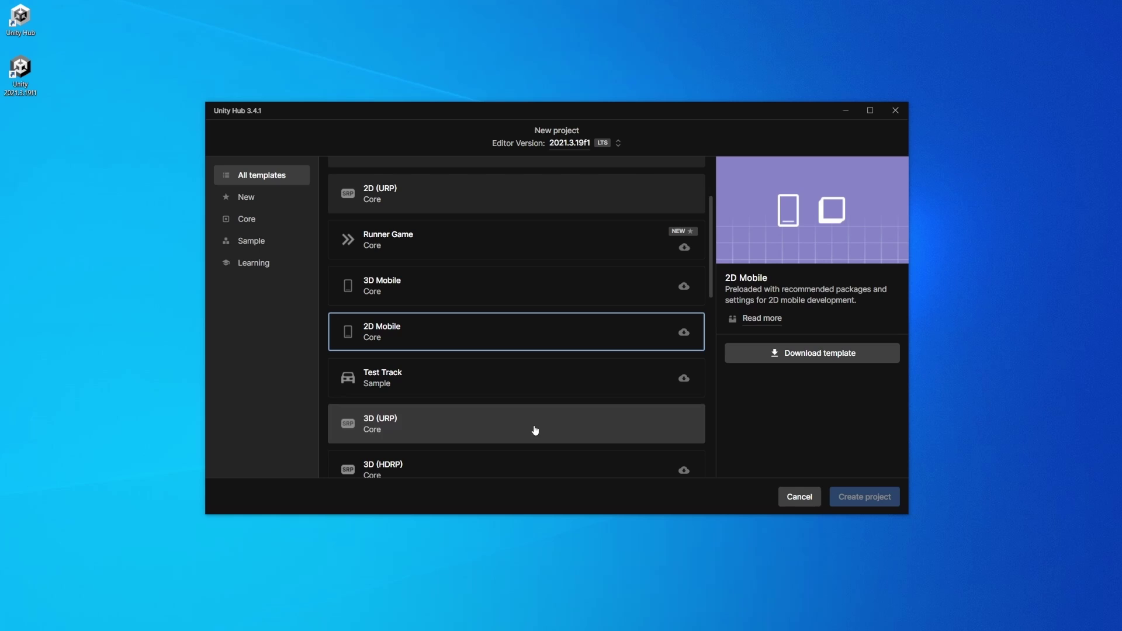
{"action": "scroll", "coordinate": [472, 395], "scroll_direction": "up", "scroll_amount": 2}
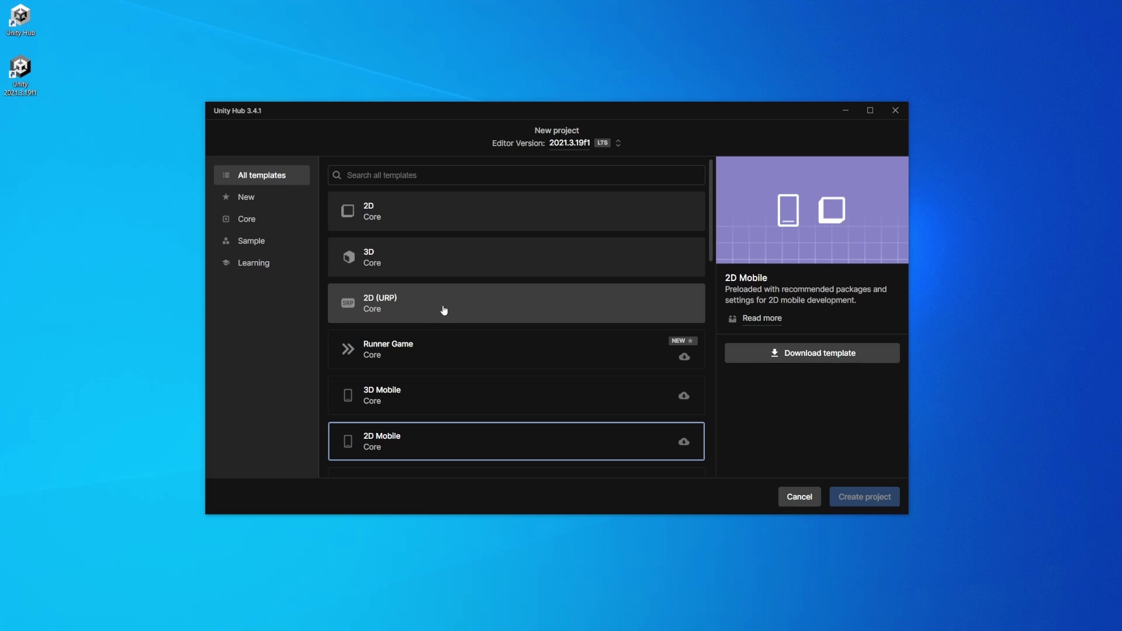
{"action": "scroll", "coordinate": [445, 301], "scroll_direction": "down", "scroll_amount": 2}
{"action": "scroll", "coordinate": [444, 298], "scroll_direction": "up", "scroll_amount": 3}
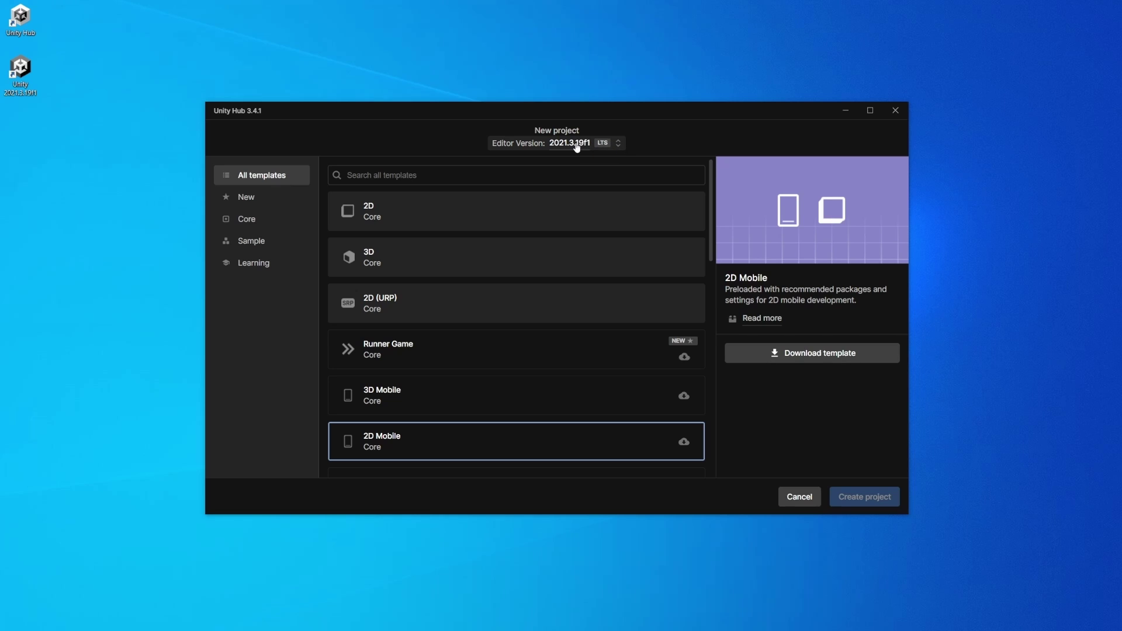
{"action": "left_click", "coordinate": [619, 145]}
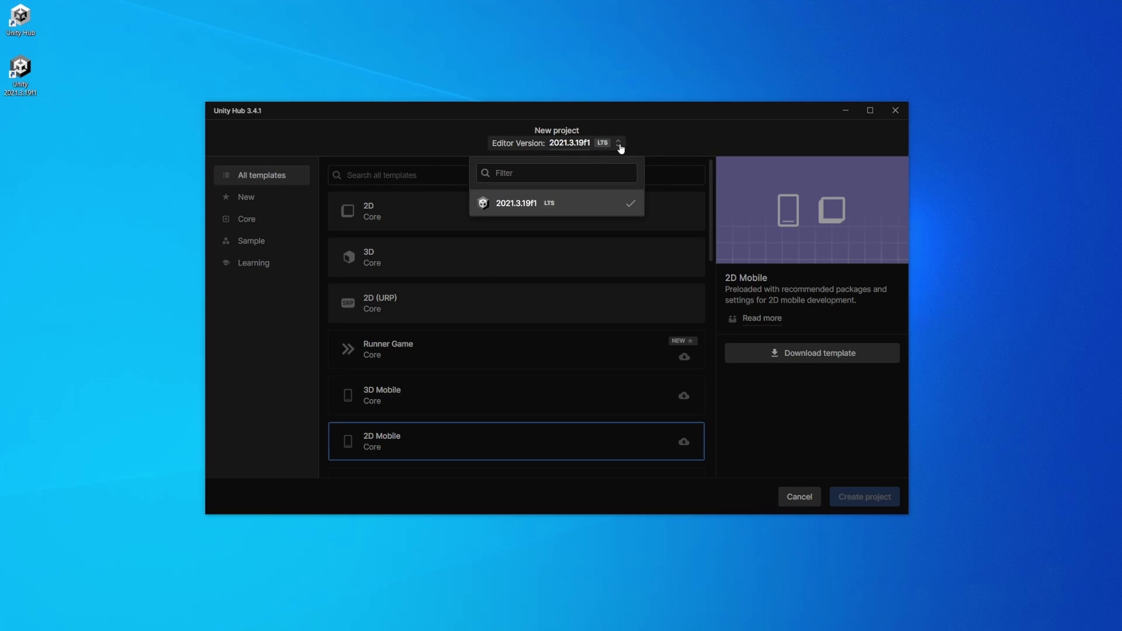
{"action": "left_click", "coordinate": [522, 206]}
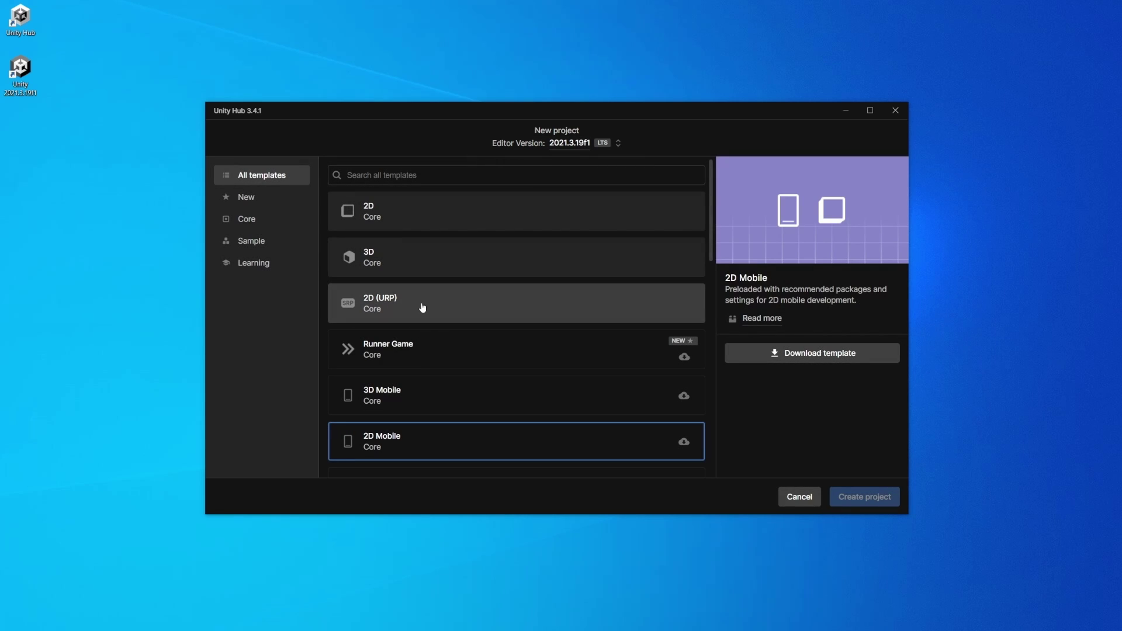
Step: Settle on the 2D (URP) template and create MyPlatformerCourse in F:\Unity Projects
{"action": "left_click", "coordinate": [392, 307]}
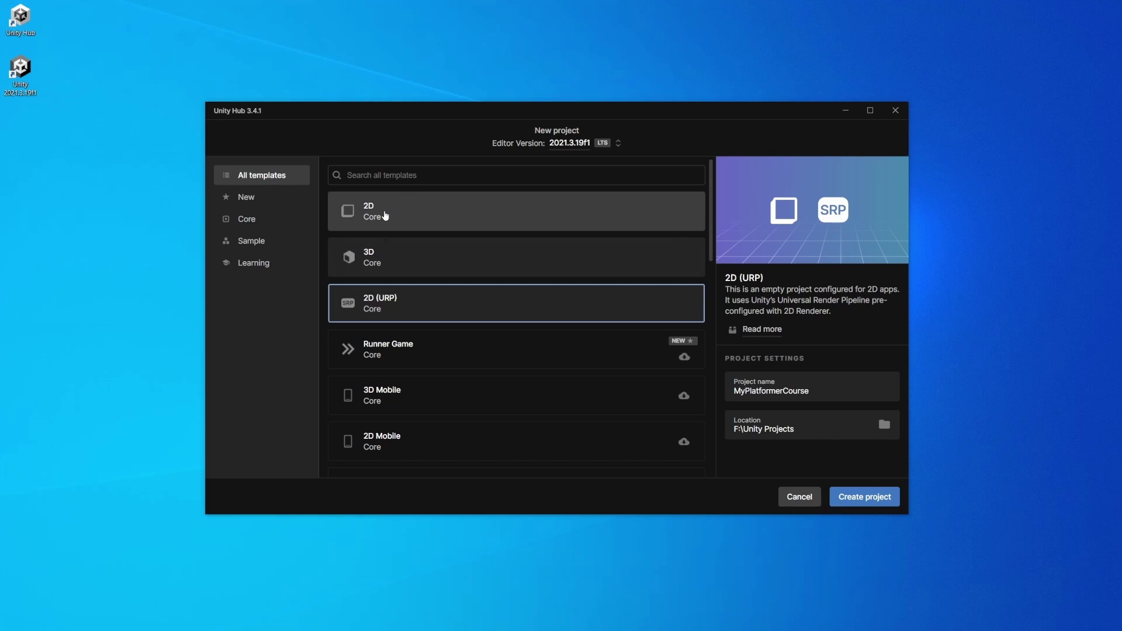
{"action": "left_click", "coordinate": [385, 216]}
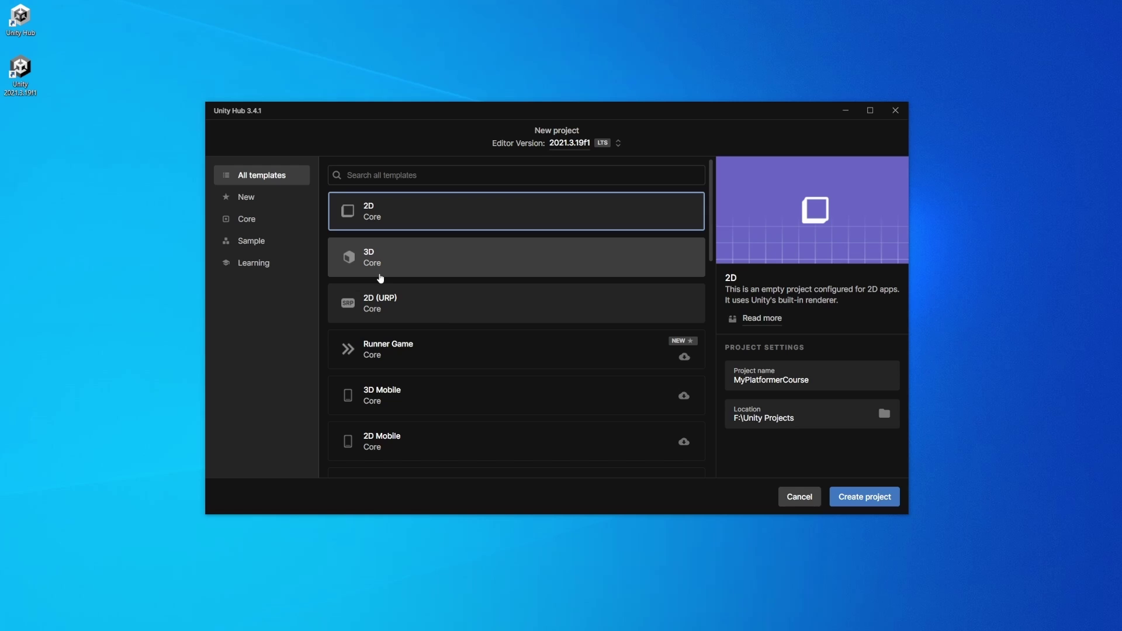
{"action": "left_click", "coordinate": [430, 312]}
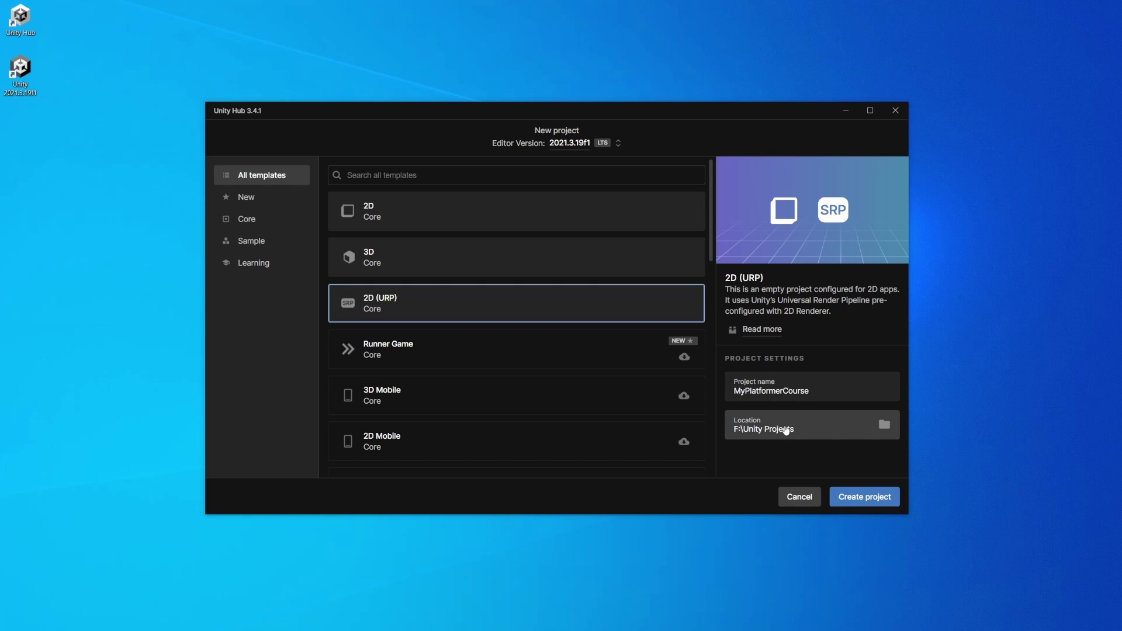
{"action": "left_click", "coordinate": [870, 498]}
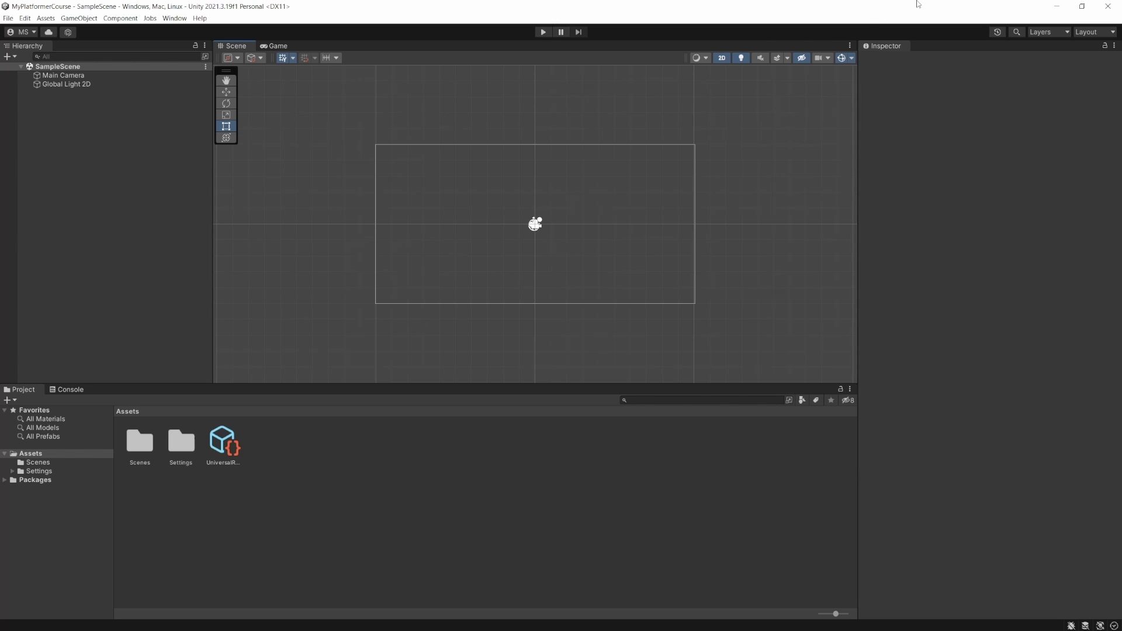
Step: Close the Unity Editor once MyPlatformerCourse has opened on SampleScene
{"action": "left_click", "coordinate": [1103, 8]}
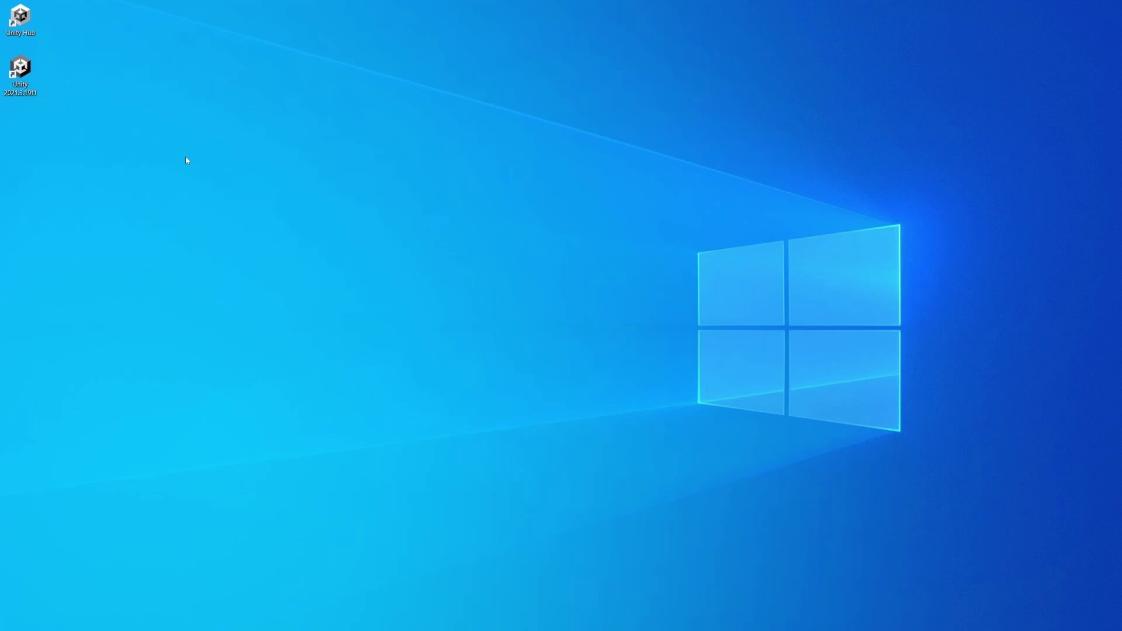
Step: Relaunch Unity Hub and reveal the MyPlatformerCourse folder in File Explorer
{"action": "double_click", "coordinate": [20, 18]}
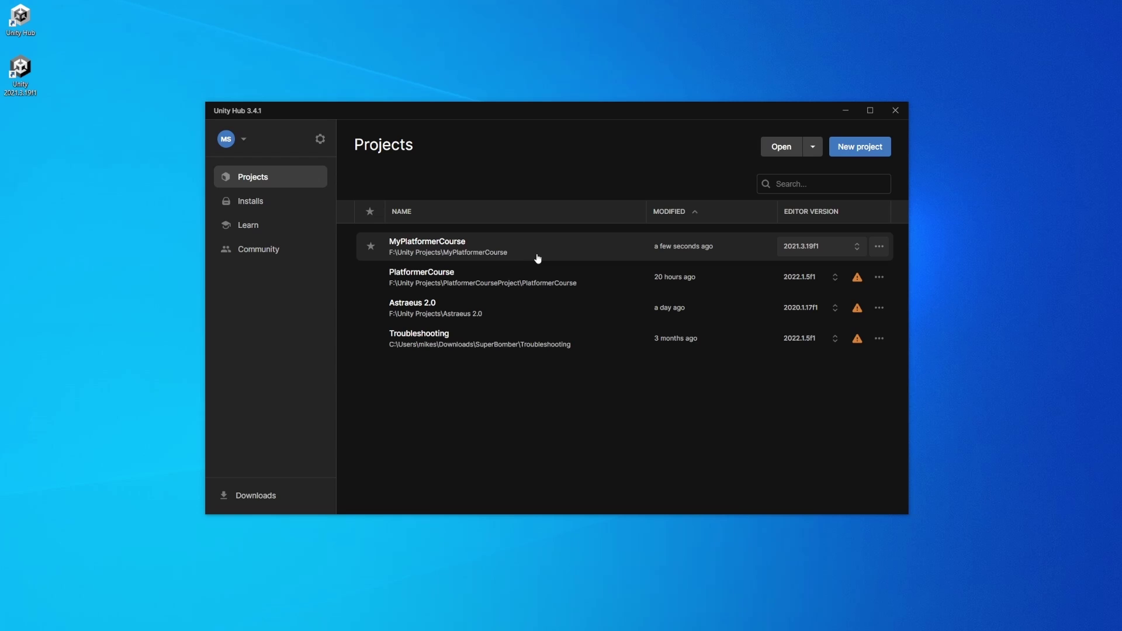
{"action": "left_click", "coordinate": [880, 247]}
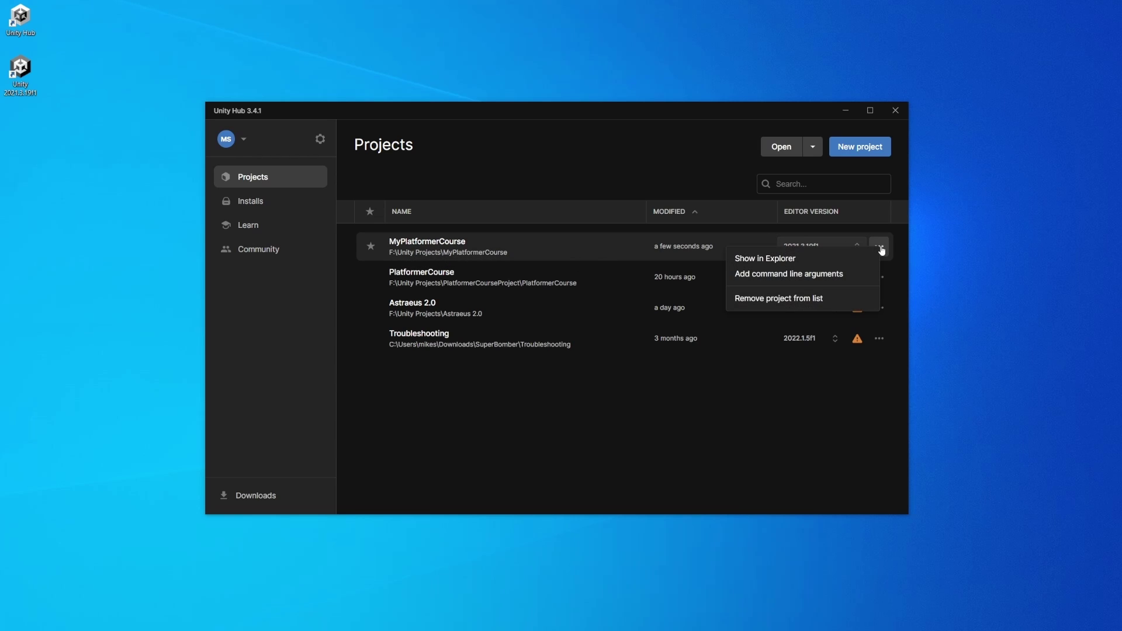
{"action": "left_click", "coordinate": [791, 261]}
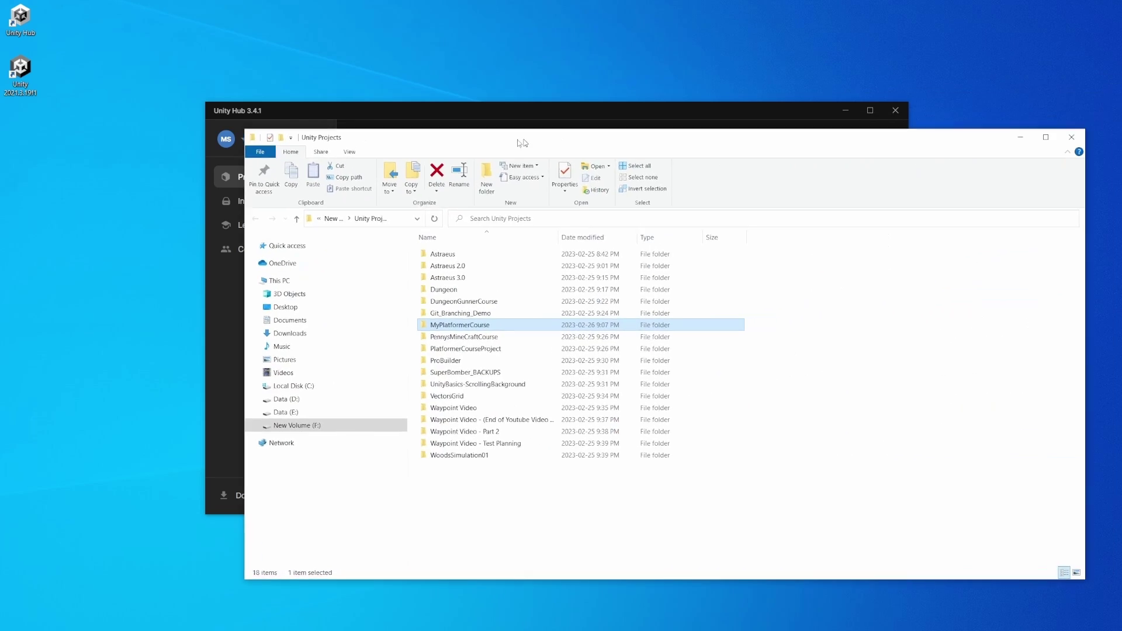
Step: Centre the Explorer window, look inside MyPlatformerCourse, then return to F:\Unity Projects
{"action": "left_click_drag", "start_coordinate": [523, 111], "coordinate": [397, 97]}
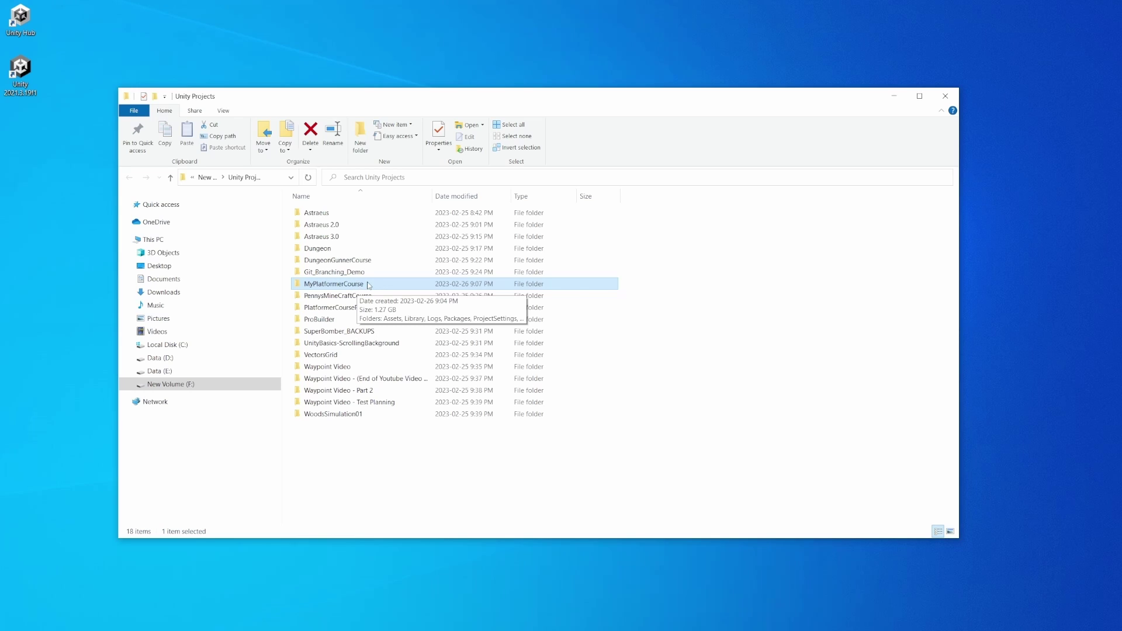
{"action": "double_click", "coordinate": [338, 287]}
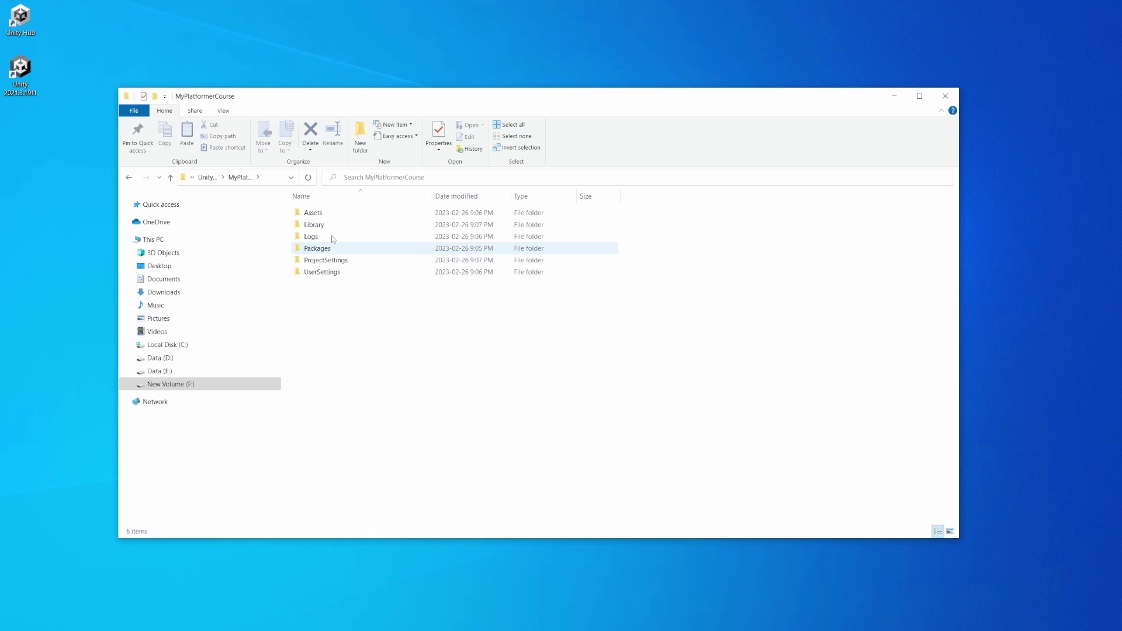
{"action": "left_click", "coordinate": [205, 178]}
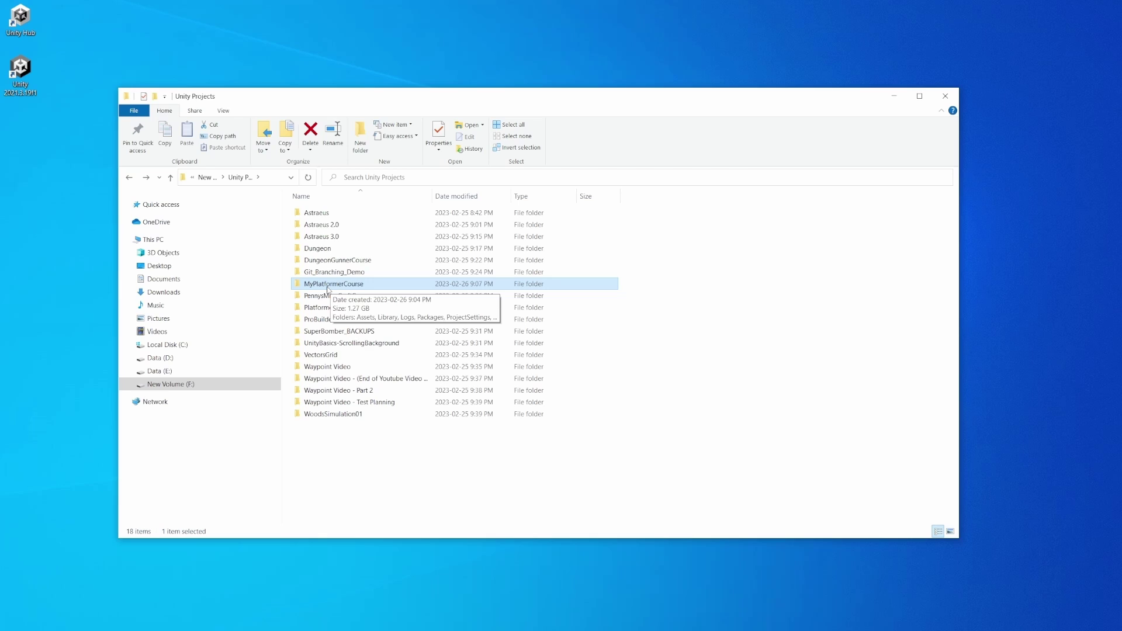
{"action": "double_click", "coordinate": [329, 286]}
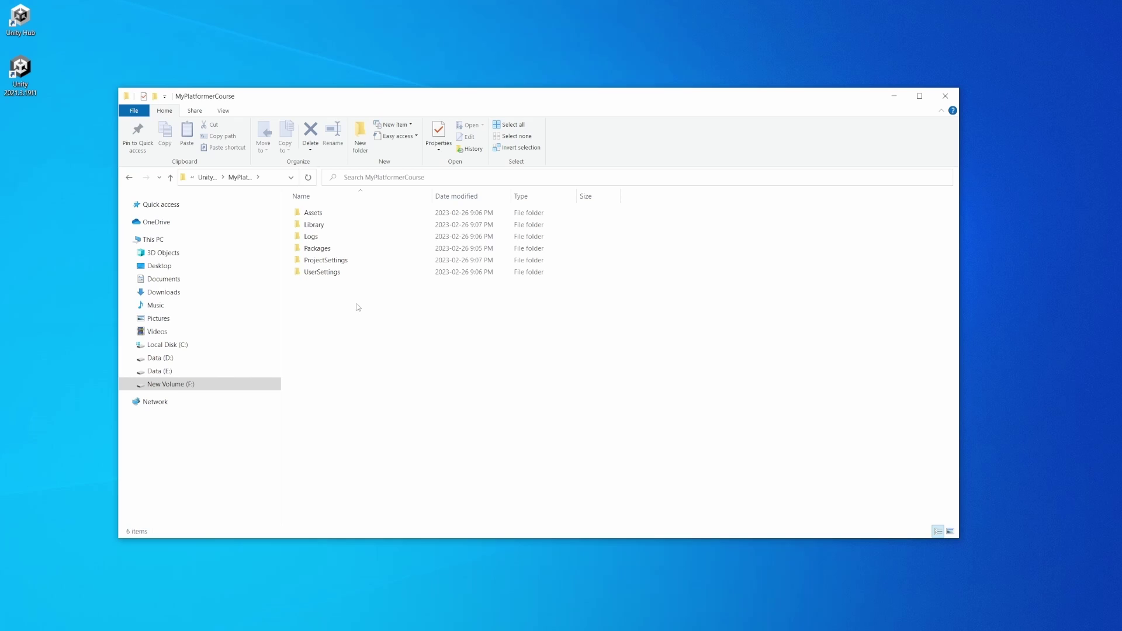
{"action": "double_click", "coordinate": [341, 218]}
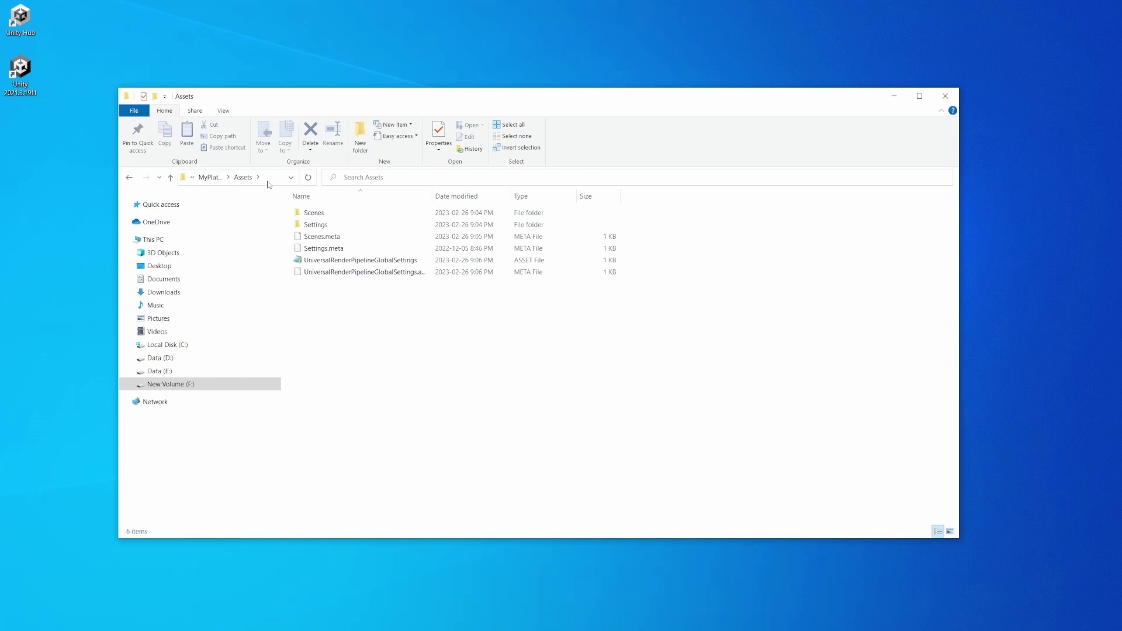
{"action": "left_click", "coordinate": [211, 177]}
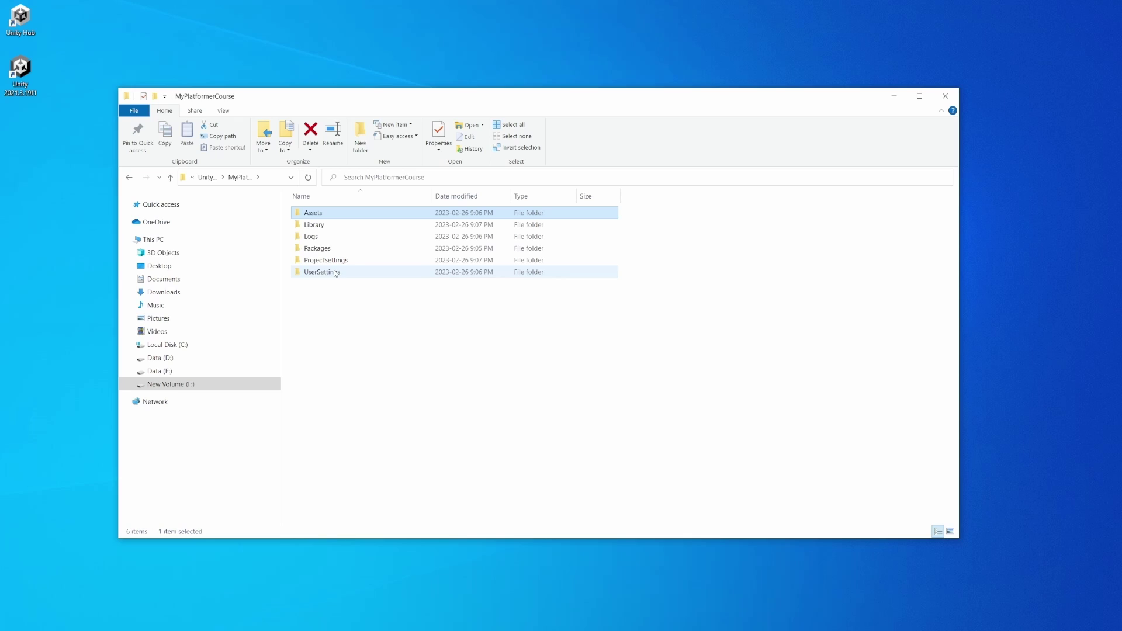
{"action": "left_click", "coordinate": [207, 177]}
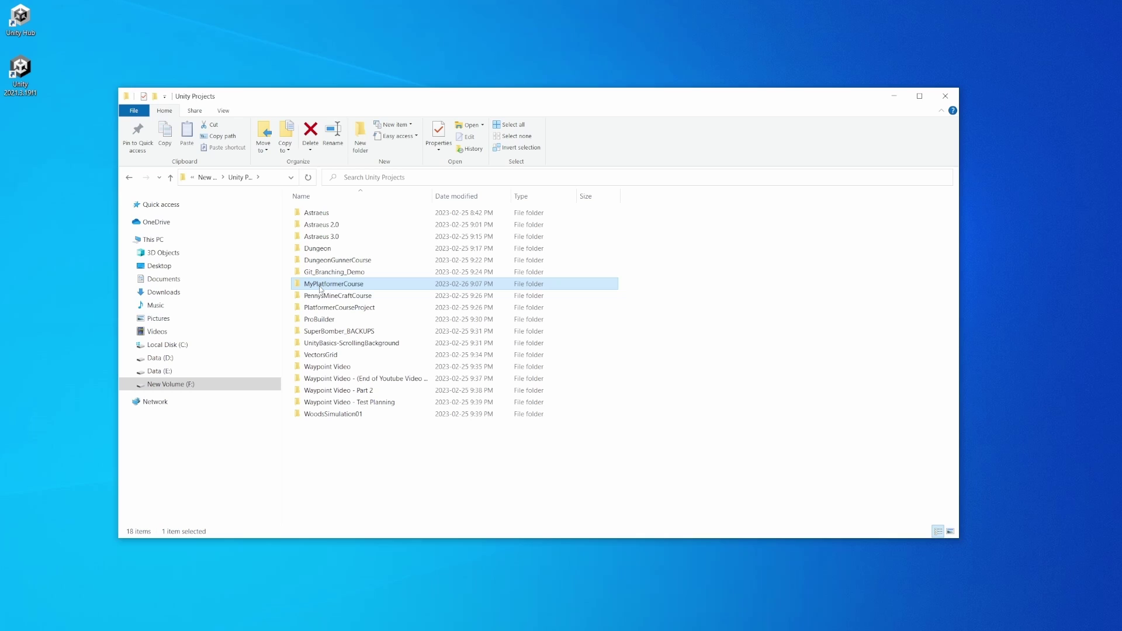
Step: Relaunch Unity Hub and remove MyPlatformerCourse and PlatformerCourse from the project list
{"action": "double_click", "coordinate": [20, 19]}
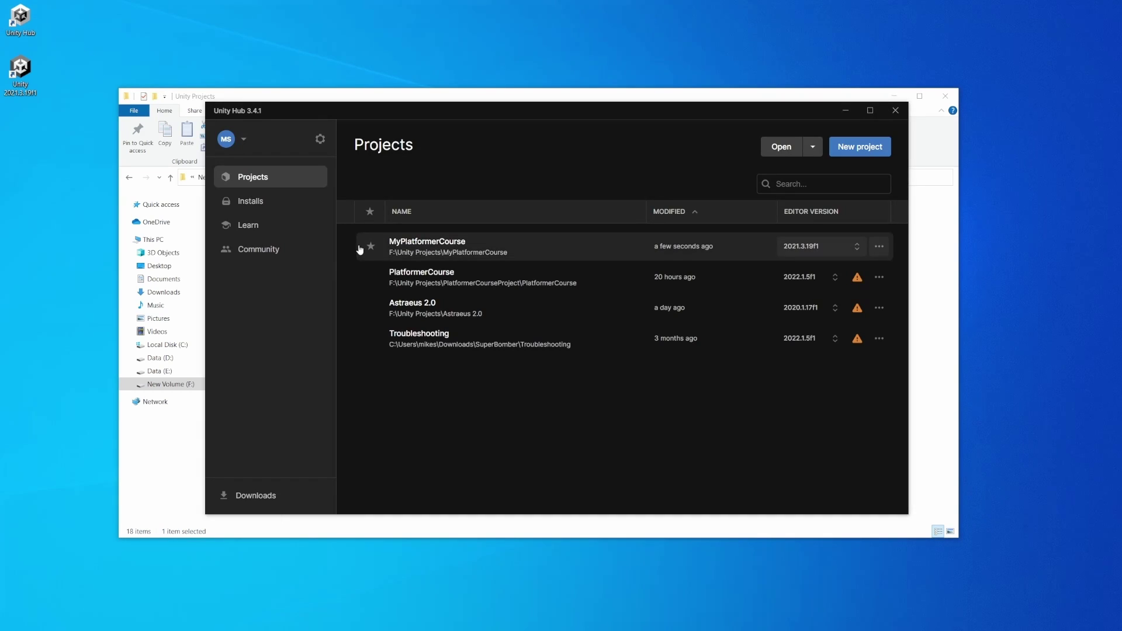
{"action": "left_click", "coordinate": [879, 248]}
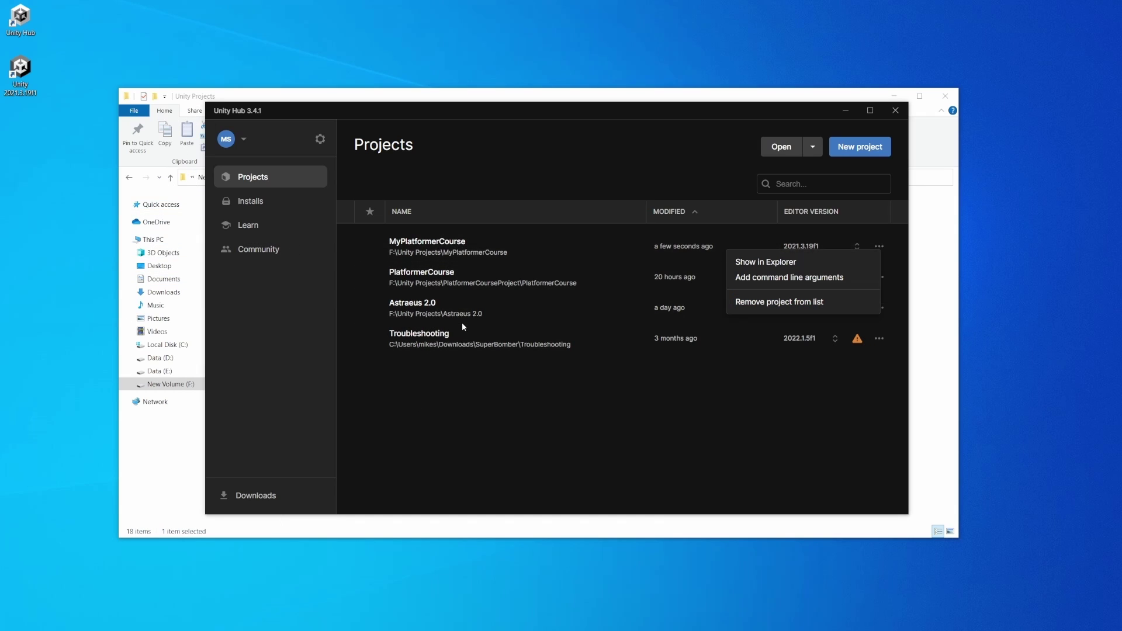
{"action": "left_click", "coordinate": [765, 302]}
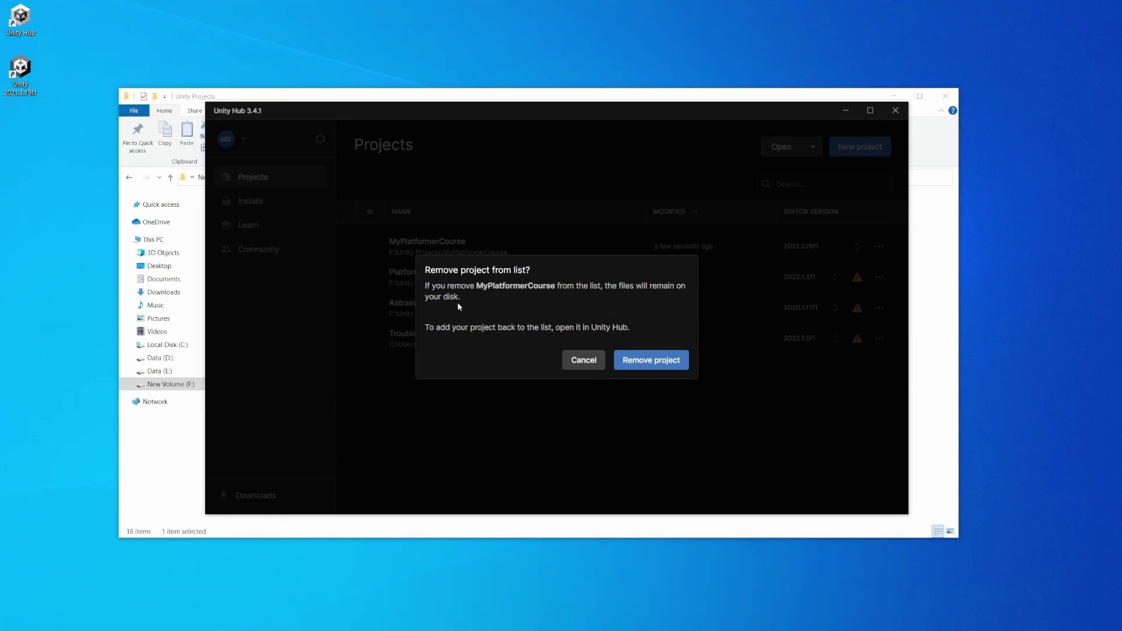
{"action": "left_click", "coordinate": [659, 364]}
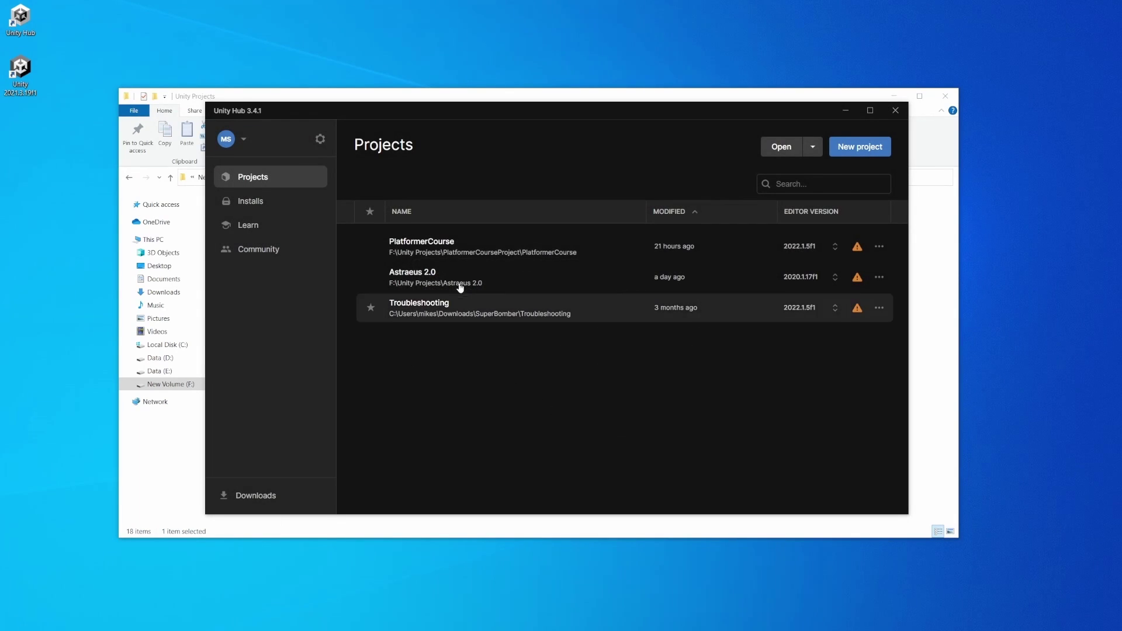
{"action": "left_click", "coordinate": [878, 246]}
{"action": "left_click", "coordinate": [807, 299]}
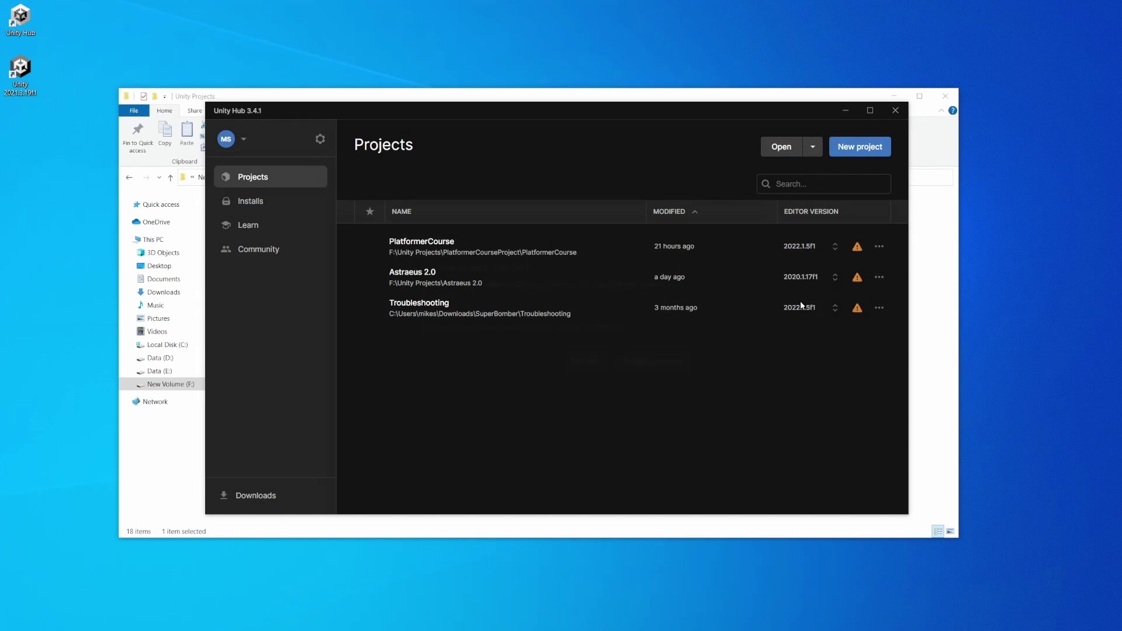
{"action": "left_click", "coordinate": [654, 359]}
Step: Remove Astraeus 2.0 and Troubleshooting, leaving the list at 'No projects, yet.'
{"action": "left_click", "coordinate": [878, 246]}
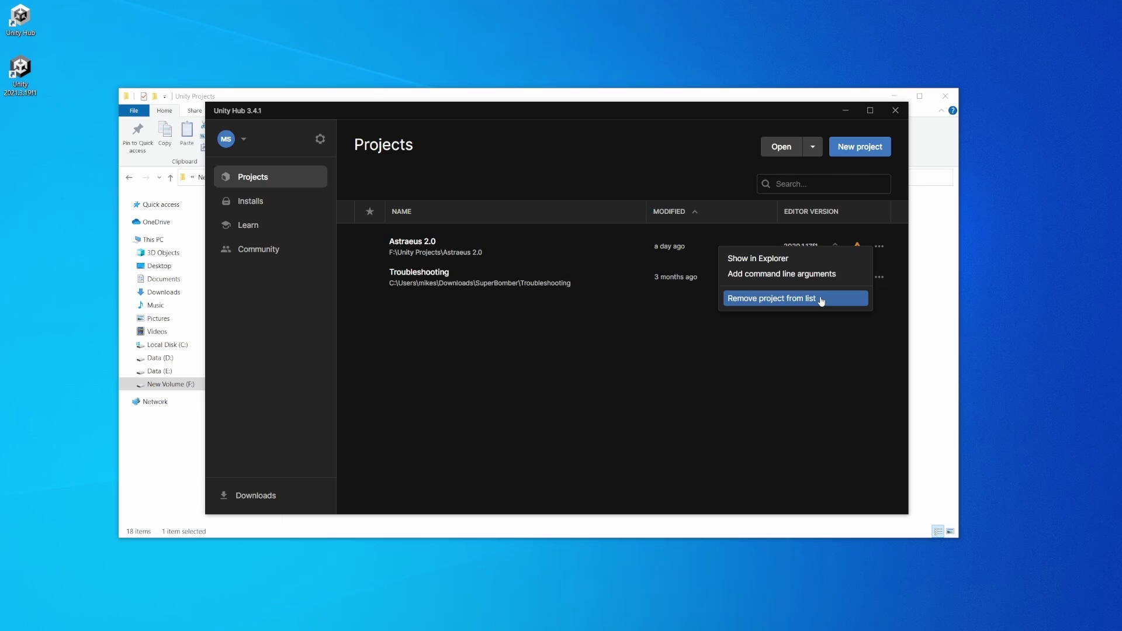
{"action": "left_click", "coordinate": [818, 301]}
{"action": "left_click", "coordinate": [666, 355]}
{"action": "left_click", "coordinate": [879, 246]}
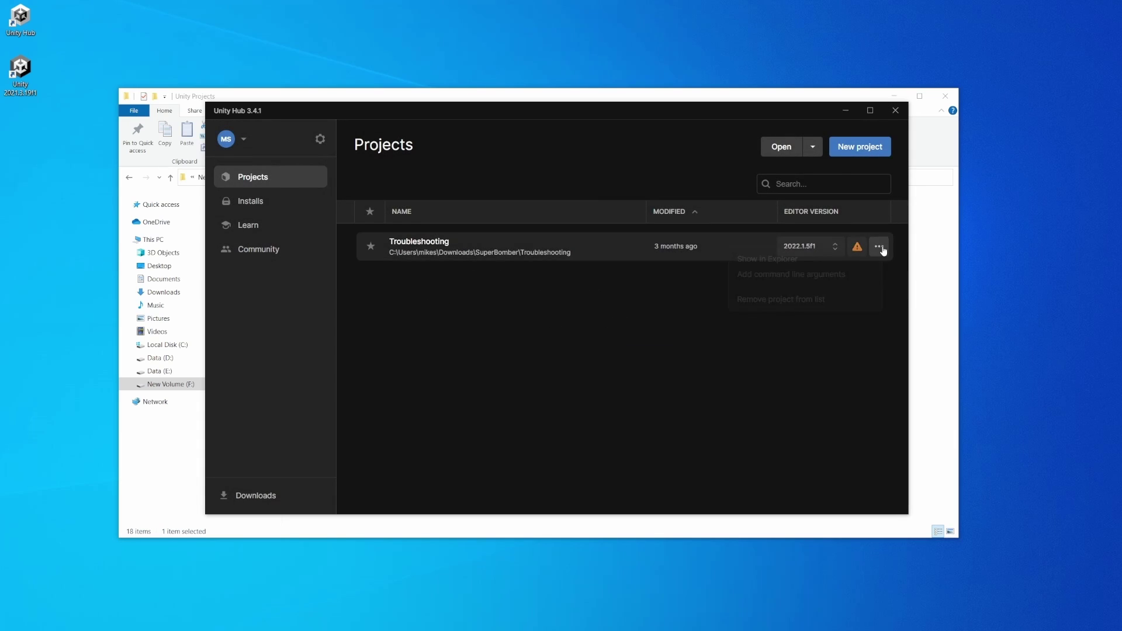
{"action": "left_click", "coordinate": [819, 301]}
{"action": "left_click", "coordinate": [653, 358]}
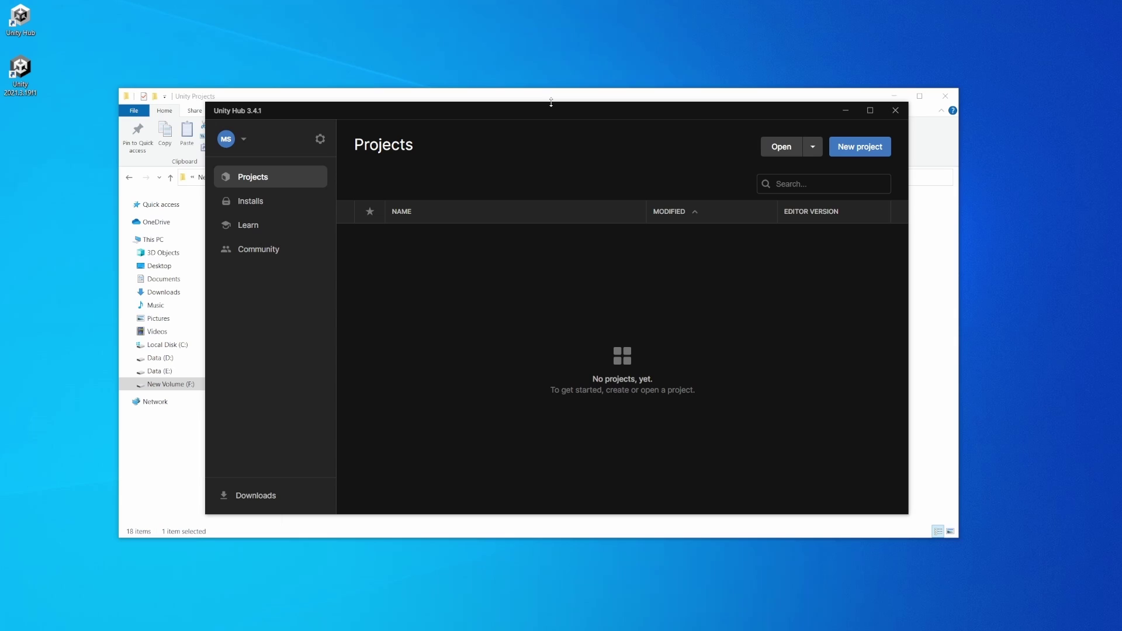
Step: Close File Explorer and add F:\Unity Projects\MyPlatformerCourse via Add project from disk
{"action": "left_click", "coordinate": [945, 96]}
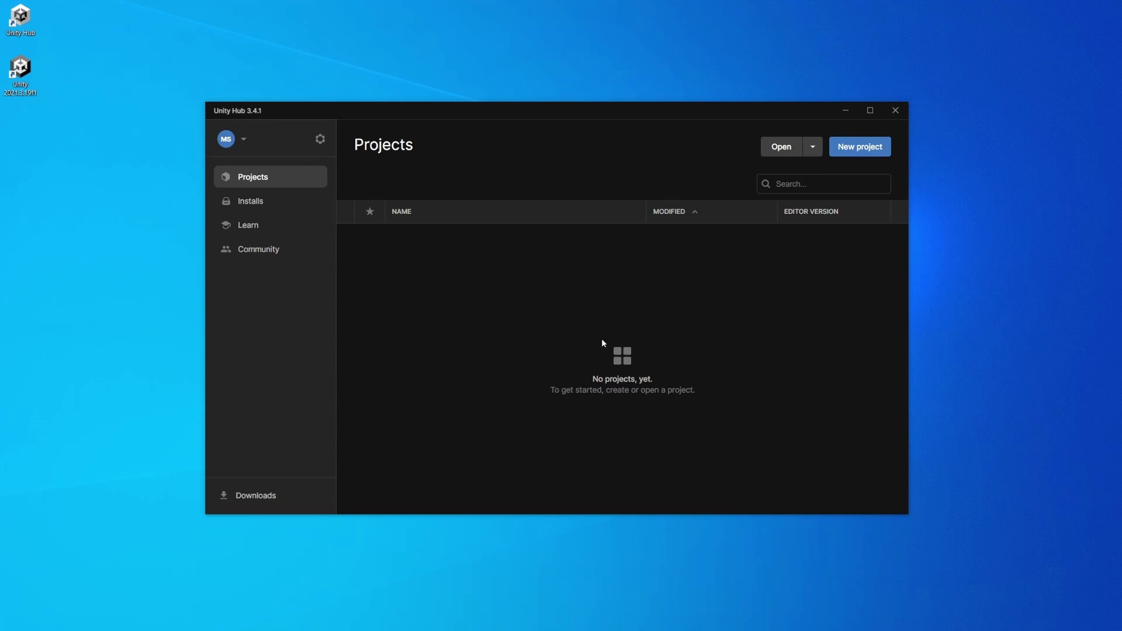
{"action": "left_click", "coordinate": [810, 150]}
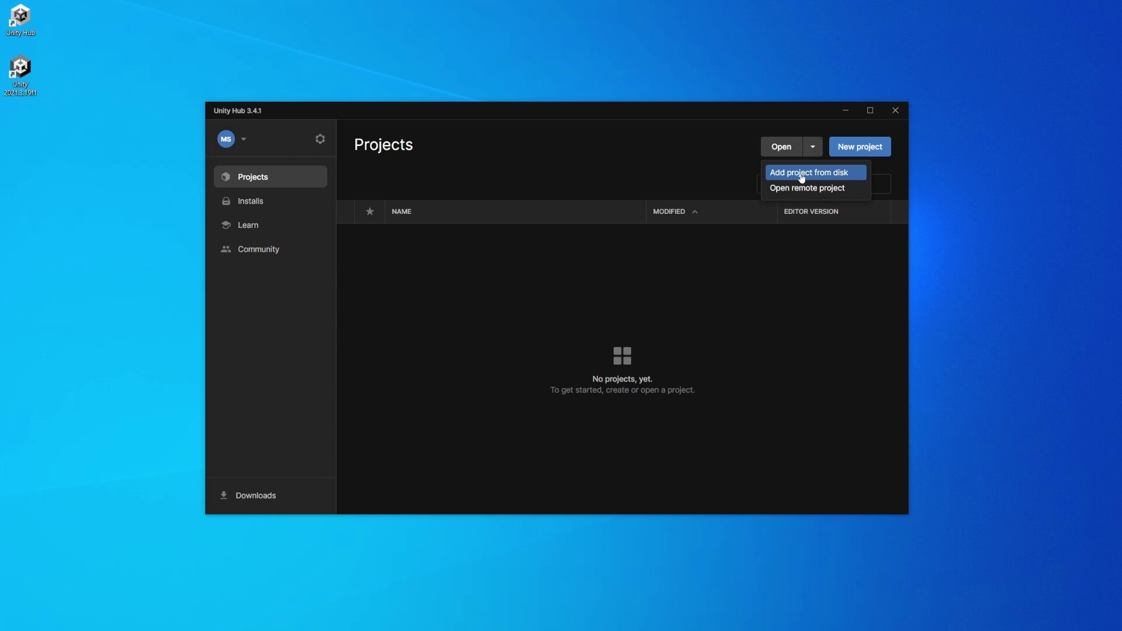
{"action": "left_click", "coordinate": [801, 173]}
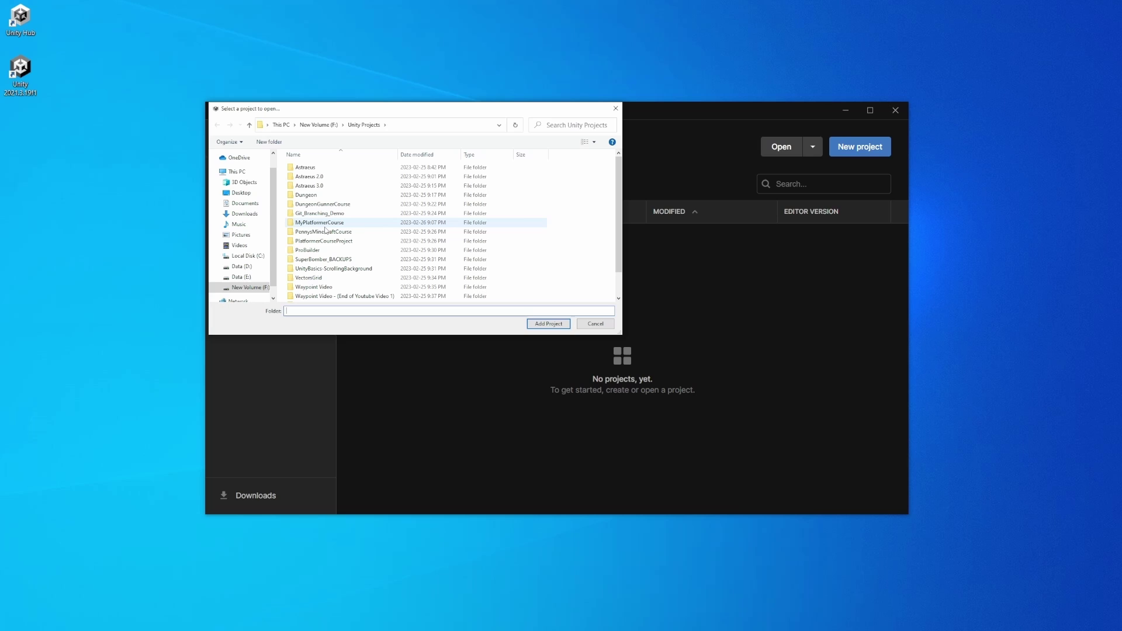
{"action": "left_click", "coordinate": [312, 224]}
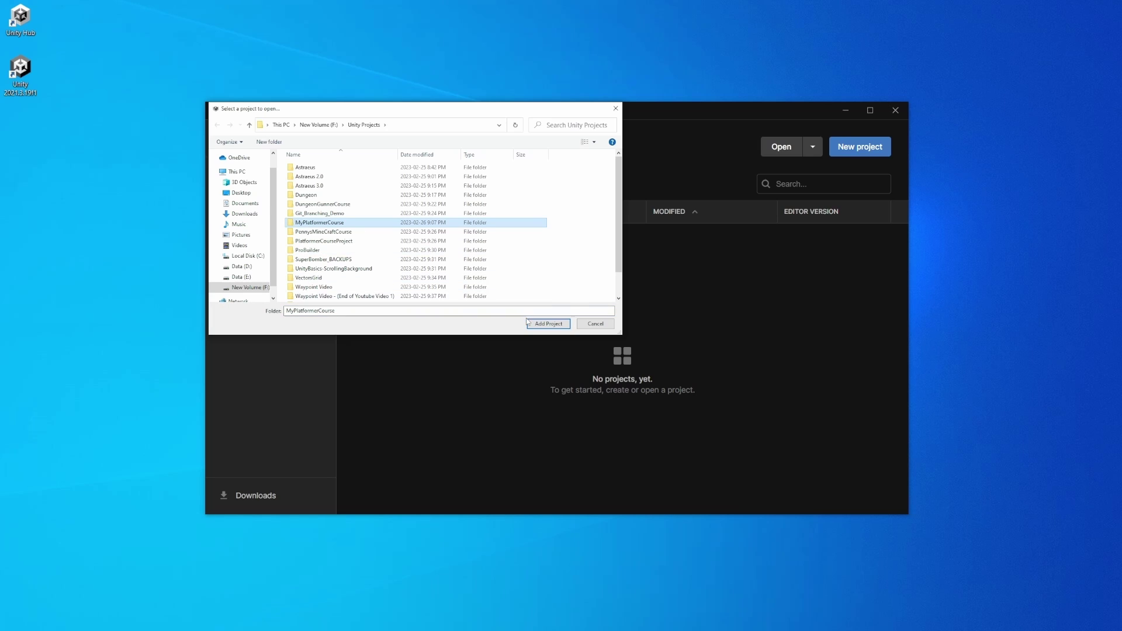
{"action": "left_click", "coordinate": [547, 325]}
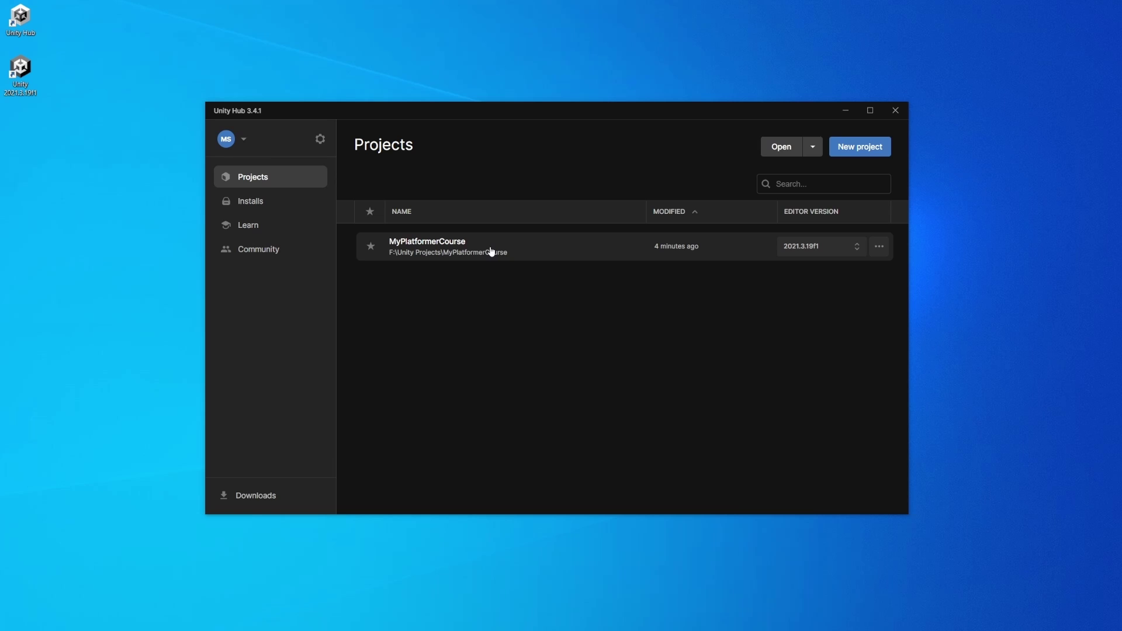
Step: Launch MyPlatformerCourse from the Unity Hub Projects list to load its SampleScene in the Editor
{"action": "left_click", "coordinate": [444, 252]}
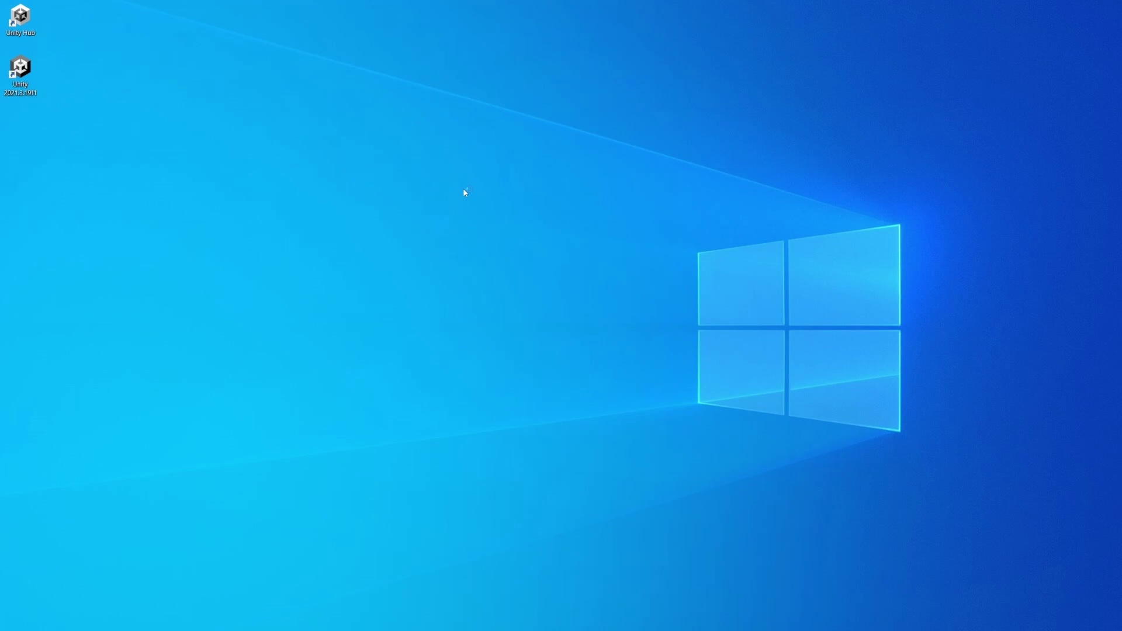